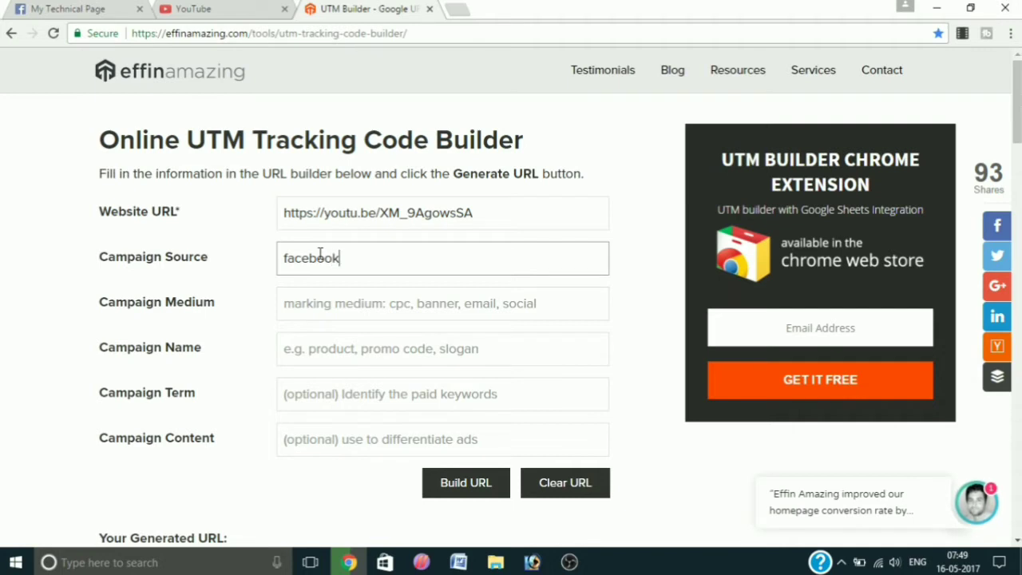
- Set the campaign medium to social and the campaign name to demo in the UTM code builder
left_click(349, 302)
type("social")
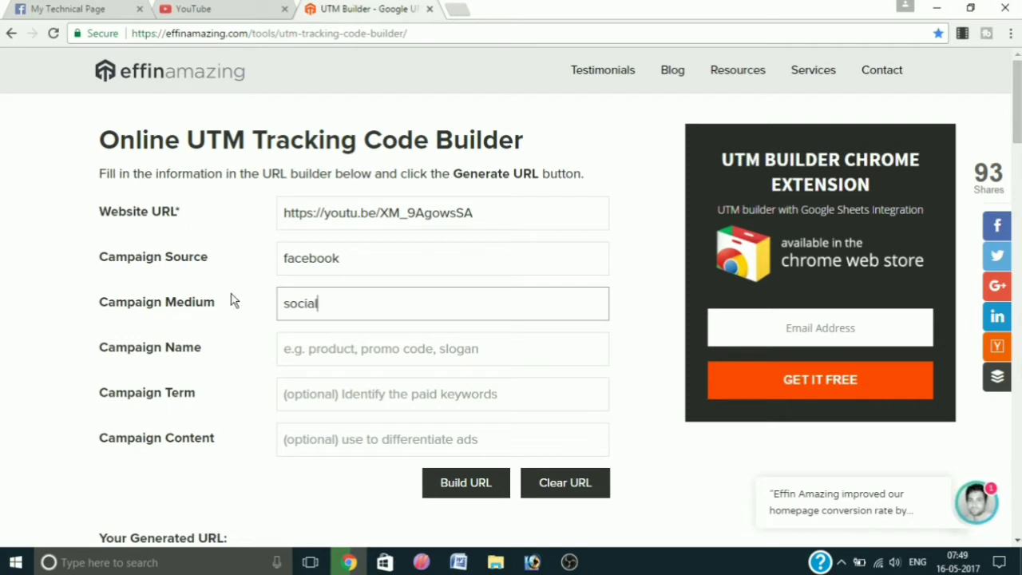
left_click(322, 348)
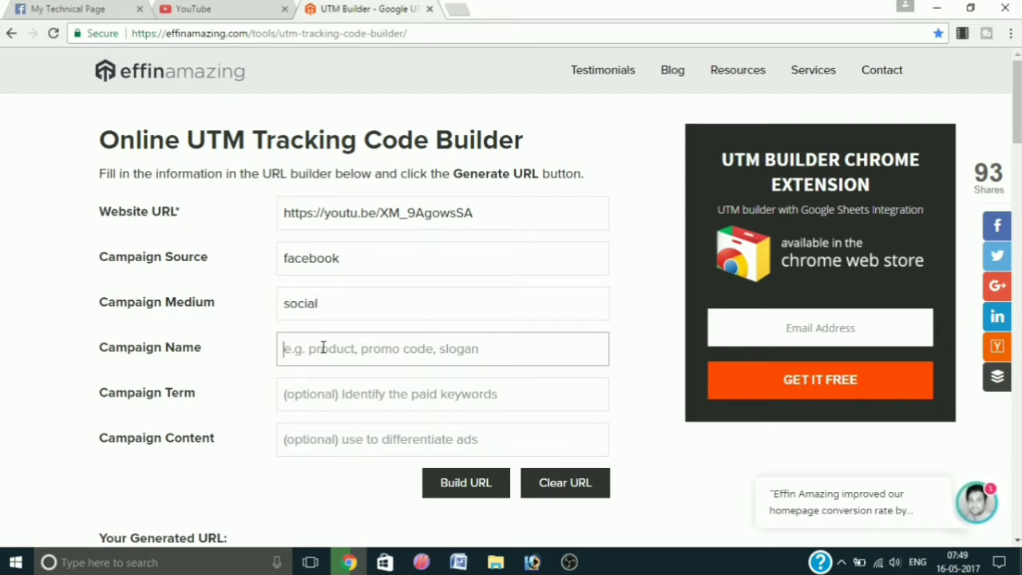
type("demo")
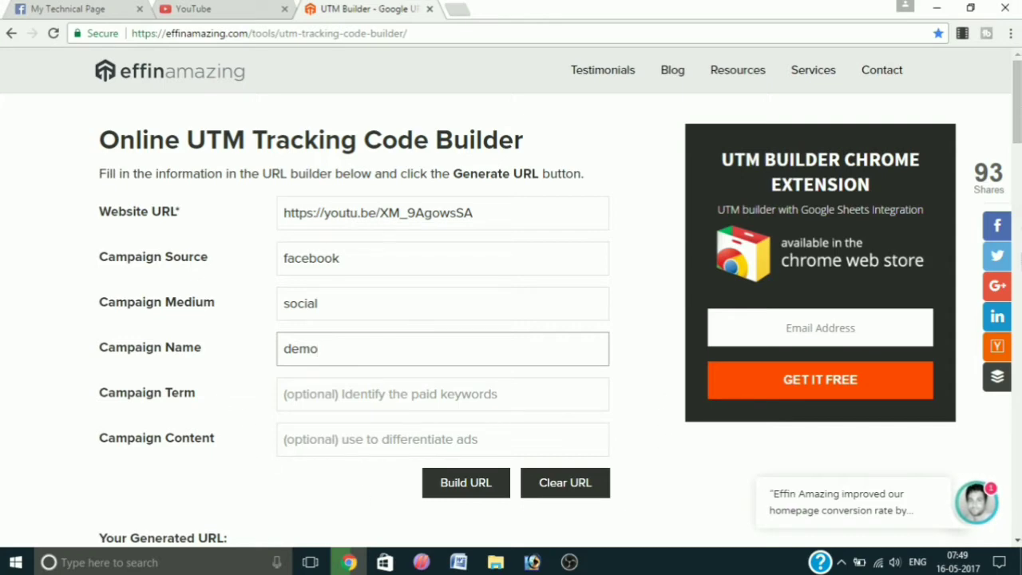
- Build the tracking URL from the entered campaign details and copy the generated link
scroll(569, 451, "down", 3)
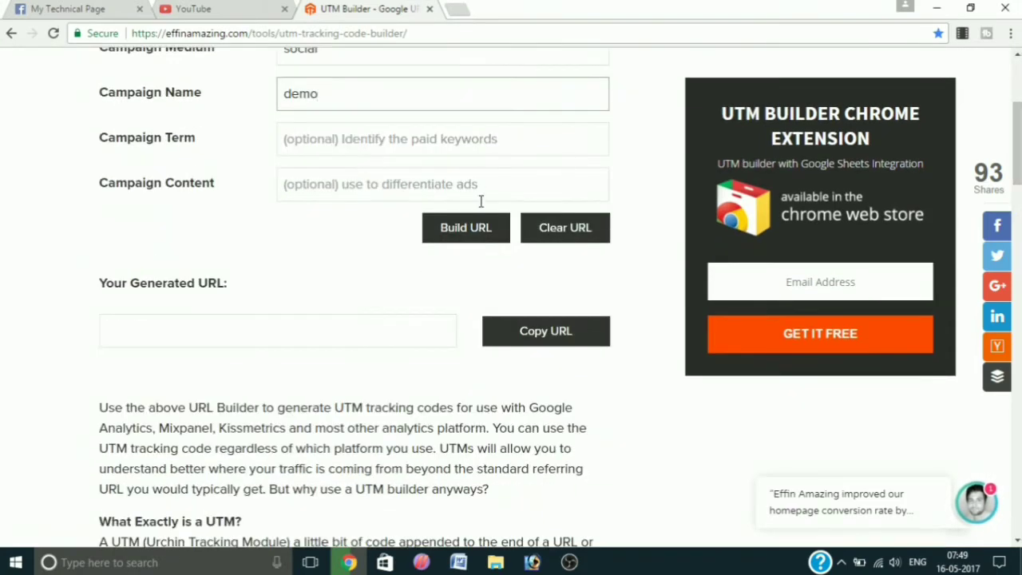
left_click(477, 234)
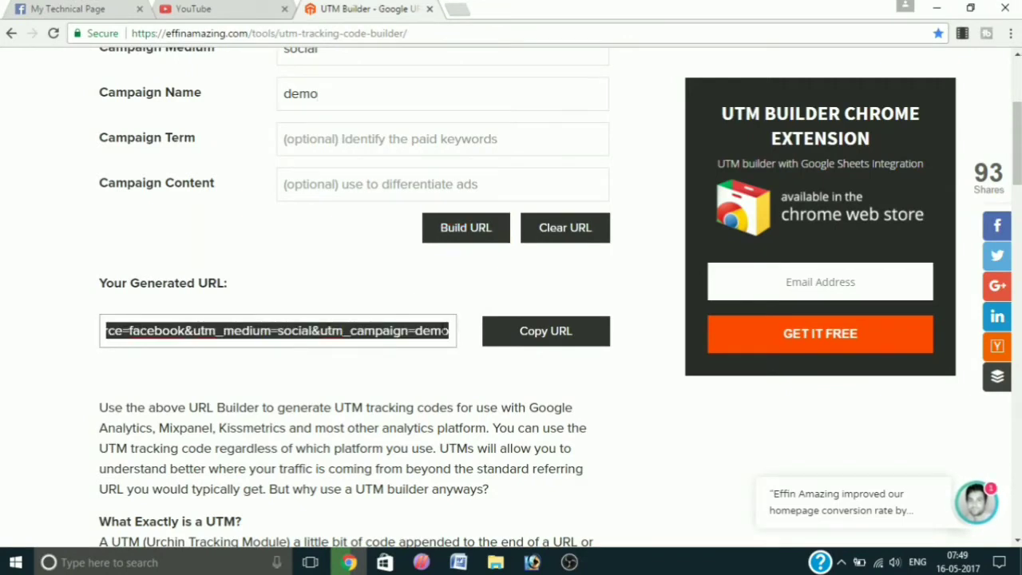
left_click(599, 332)
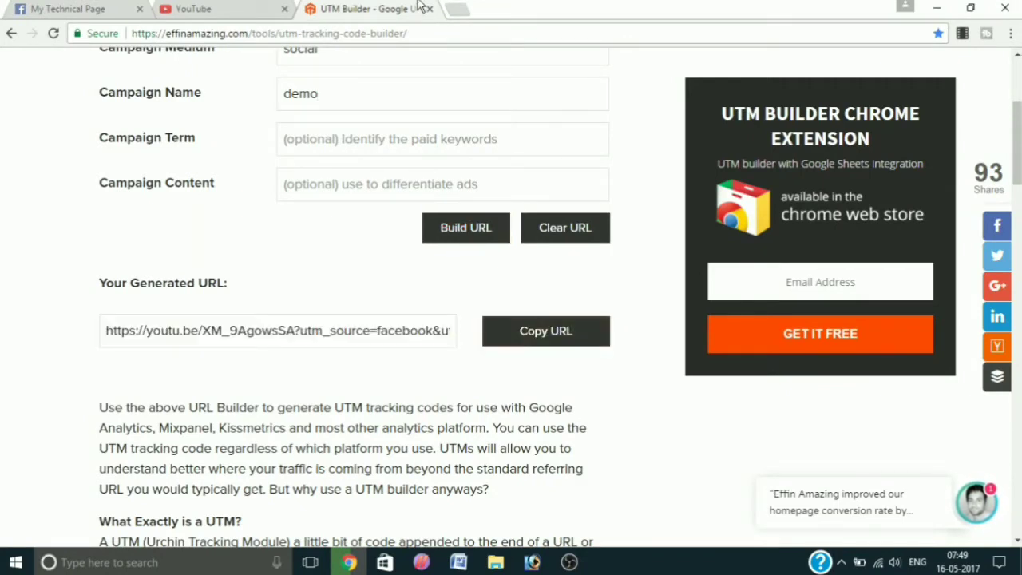
- Open Facebook in a new browser tab and start creating an advert in Adverts Manager
left_click(457, 9)
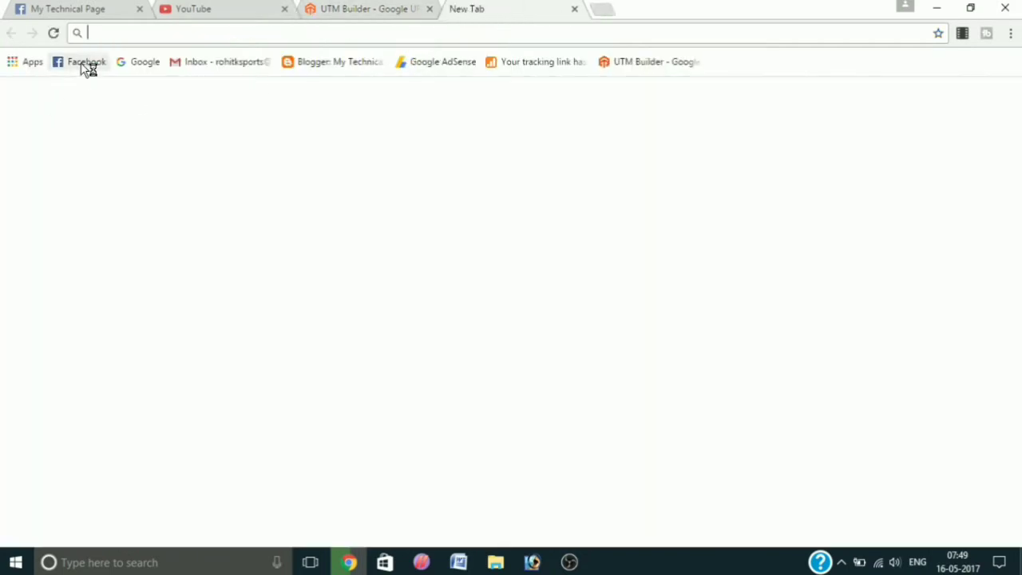
left_click(83, 63)
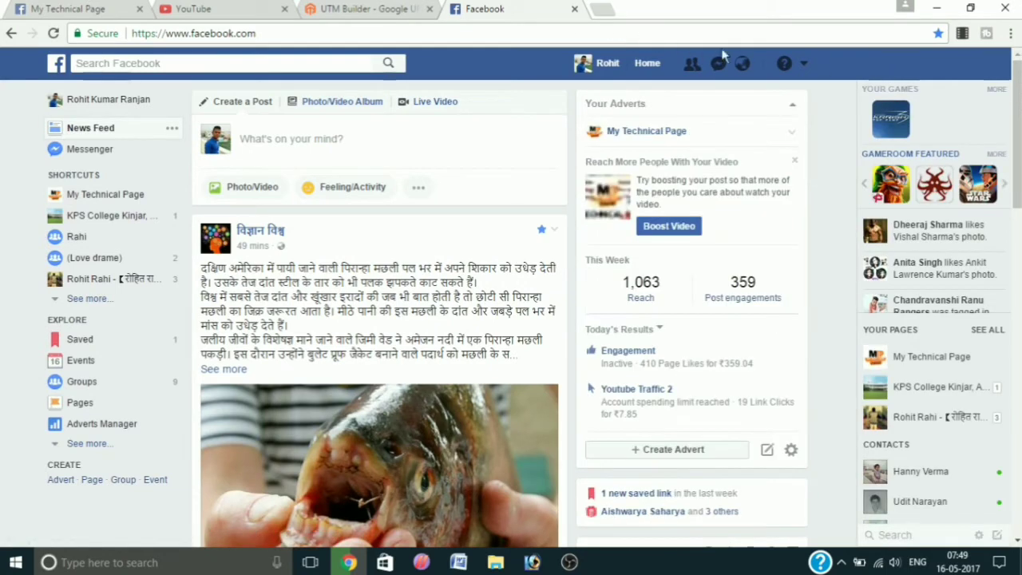
left_click(804, 65)
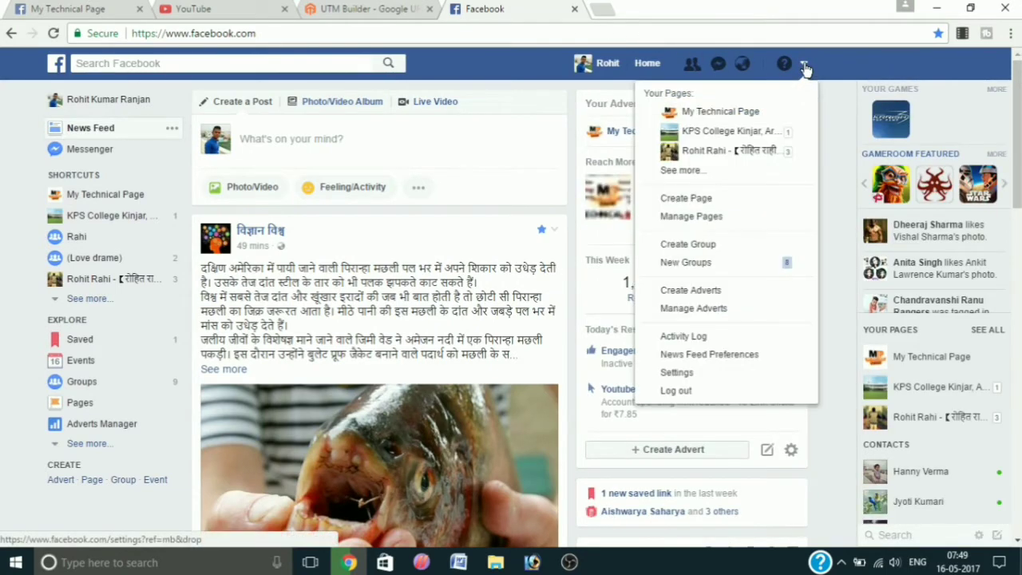
left_click(707, 294)
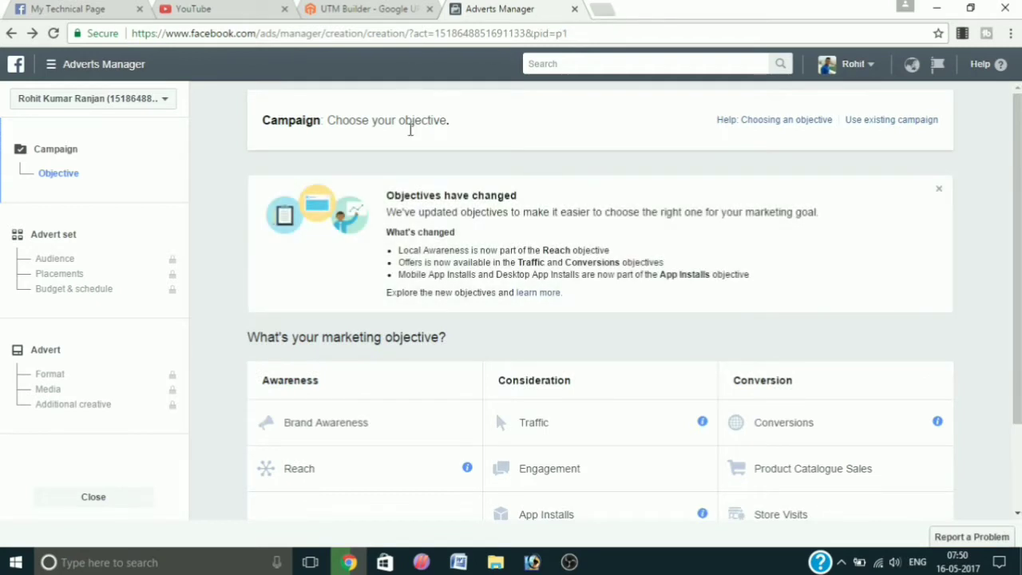
- Choose Traffic as the marketing objective, name the campaign "youtube traffic 1" and continue to the advert set
left_click(535, 425)
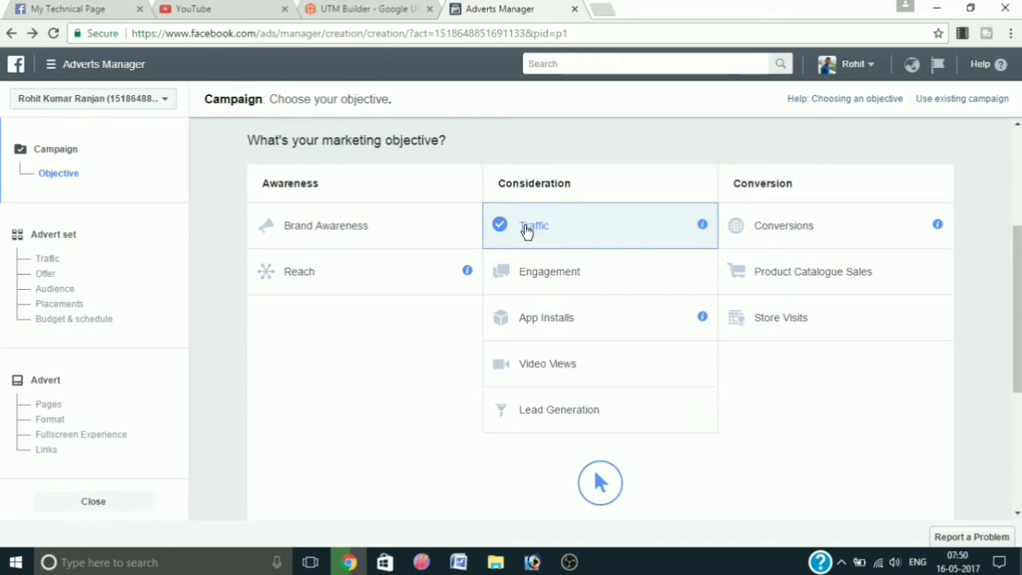
scroll(526, 230, "down", 4)
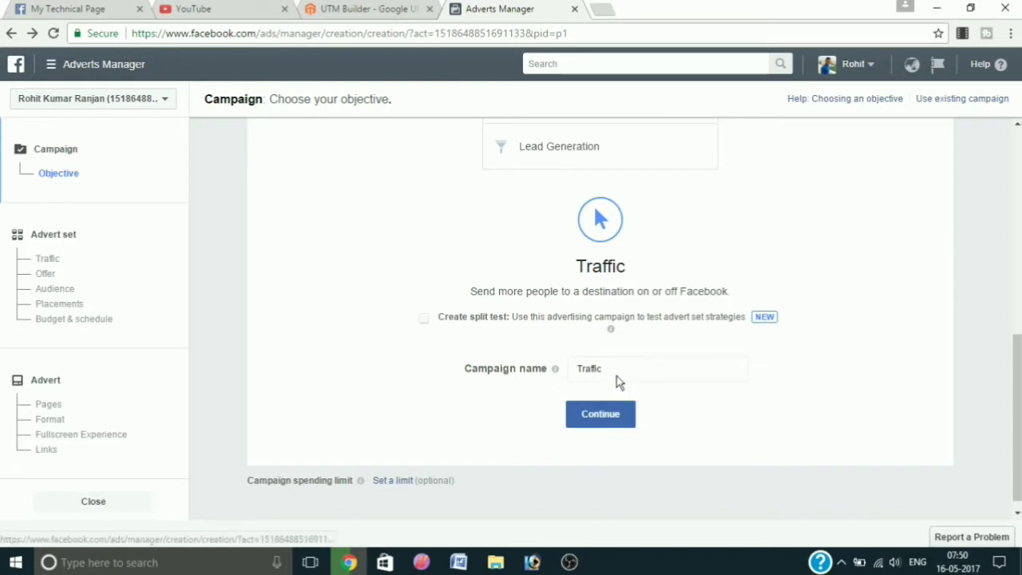
left_click(610, 368)
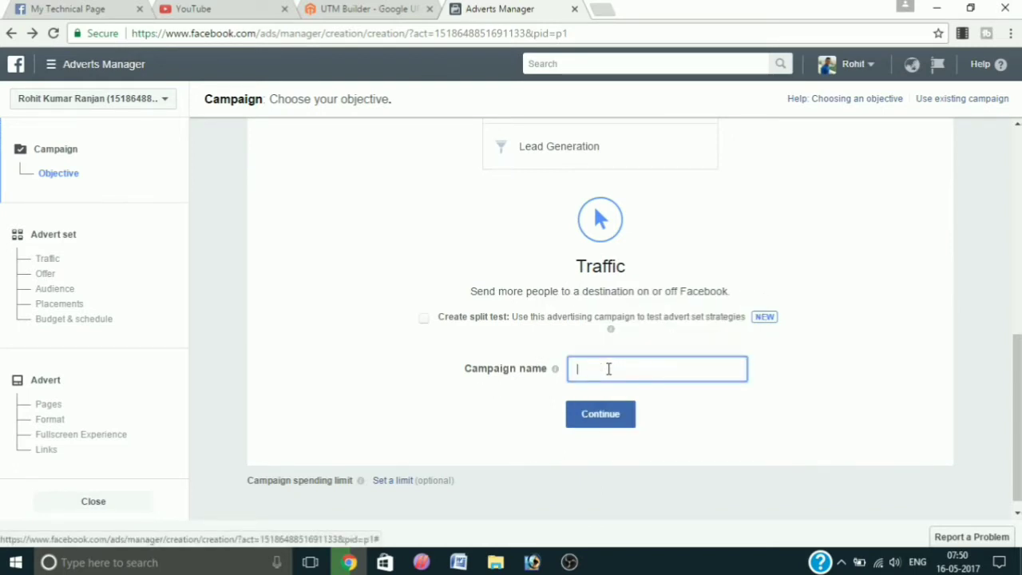
type("youtube traffic")
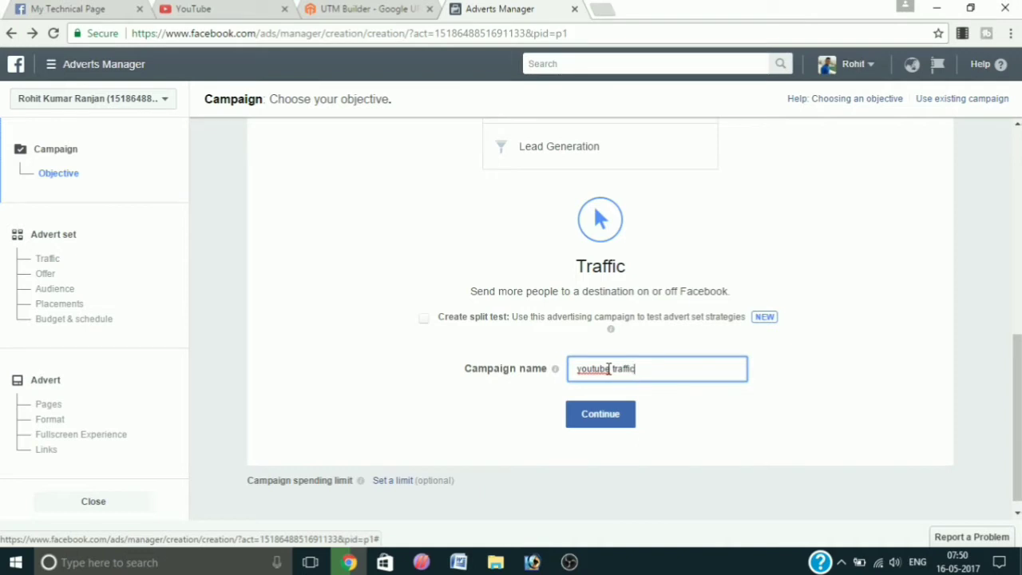
type(" 1")
left_click(604, 424)
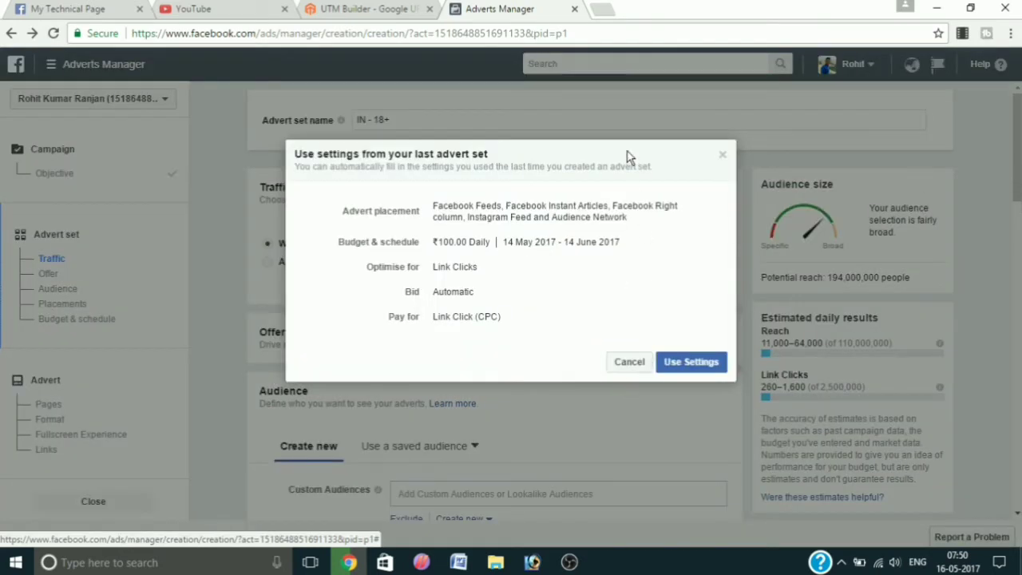
- Dismiss the offer to reuse the last advert set's settings and add Pakistan, Bangladesh and Nepal to the audience locations
left_click(723, 155)
scroll(994, 178, "down", 2)
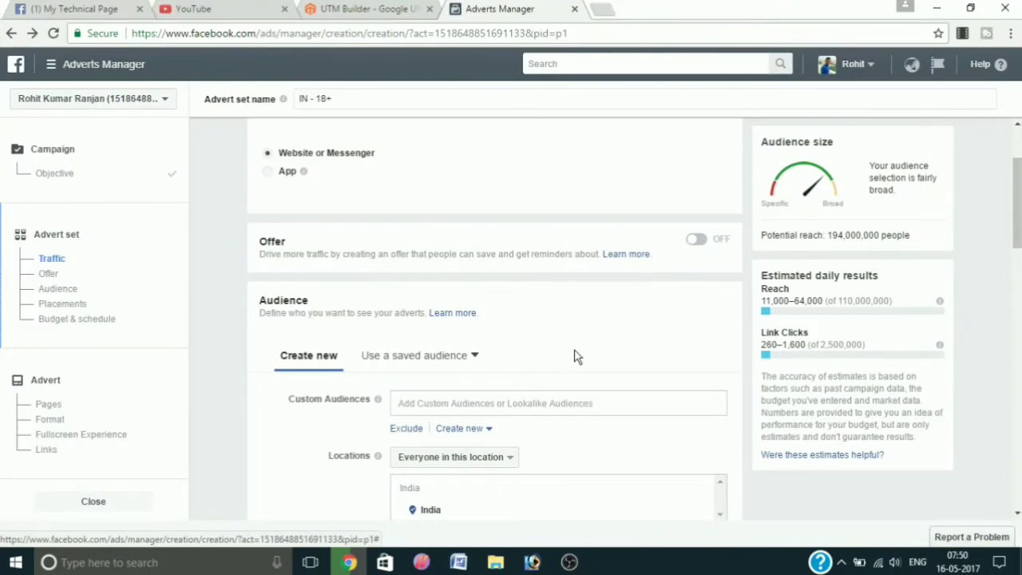
scroll(575, 354, "down", 4)
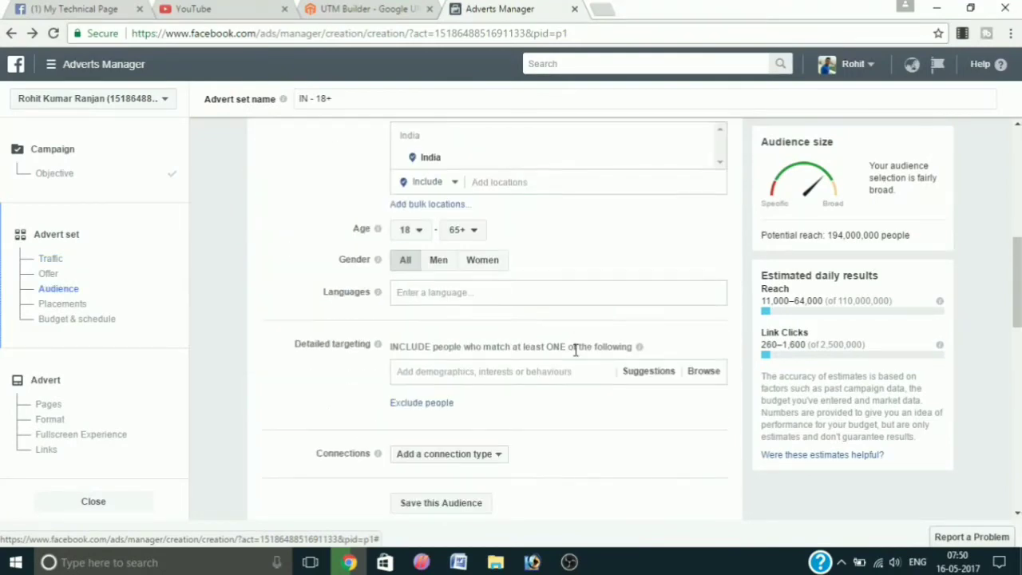
left_click(480, 183)
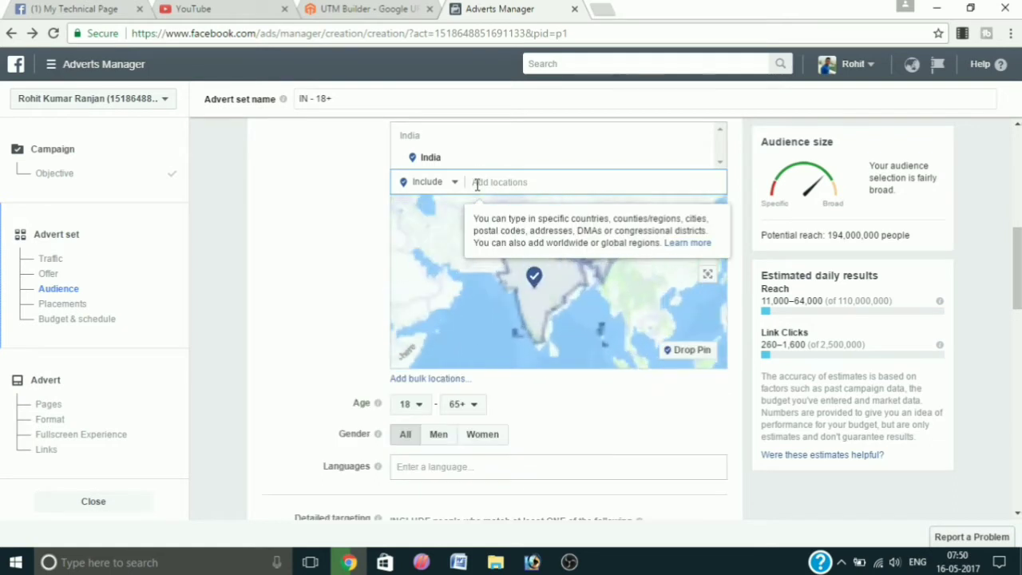
type("p")
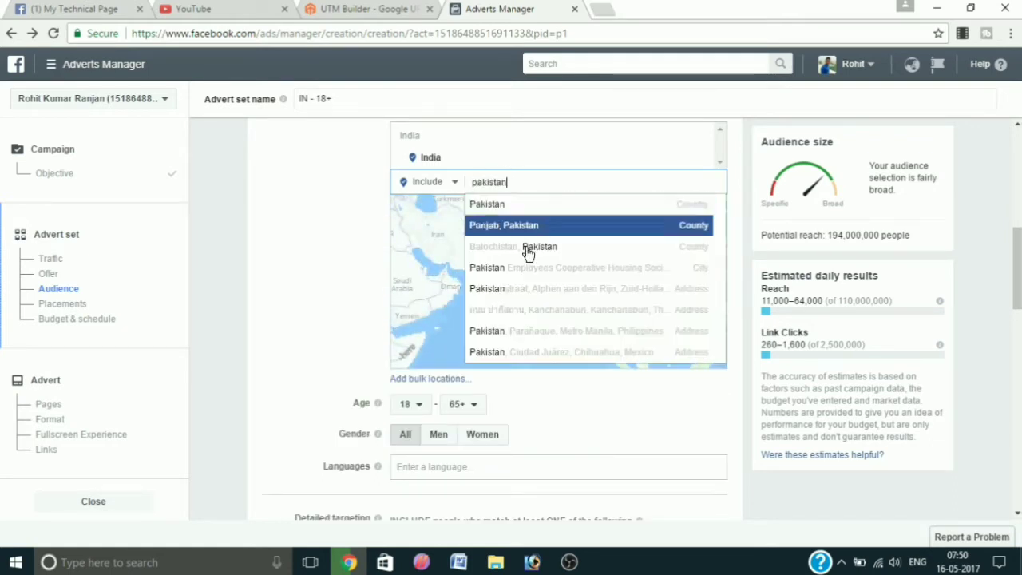
type("akistan")
left_click(542, 206)
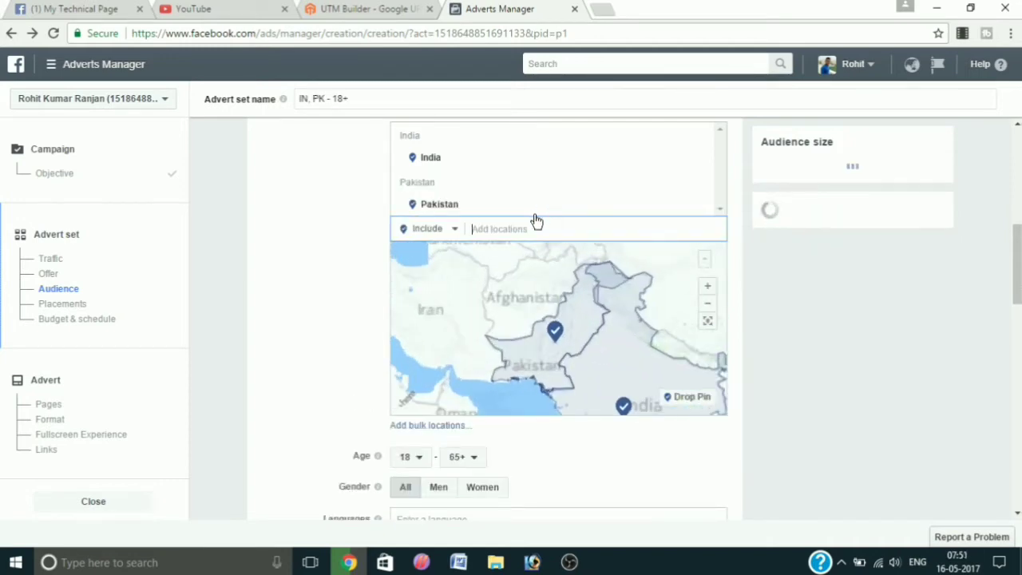
type("bang")
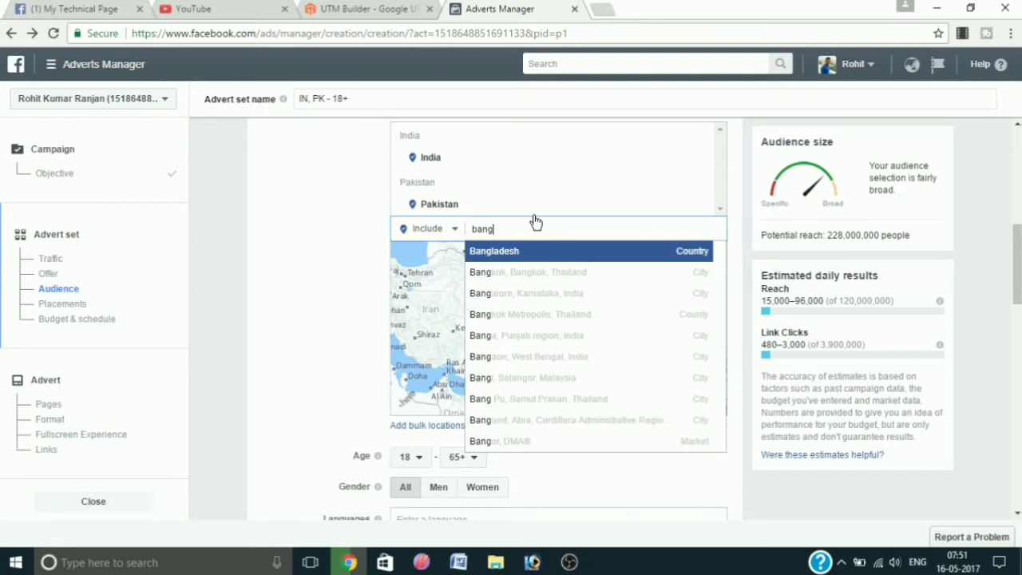
left_click(534, 253)
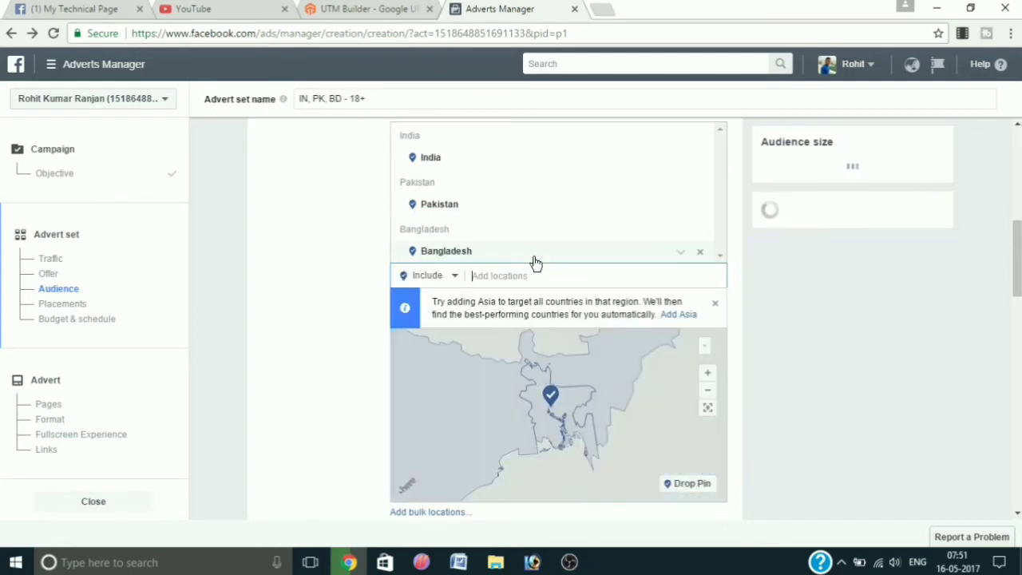
type("nep")
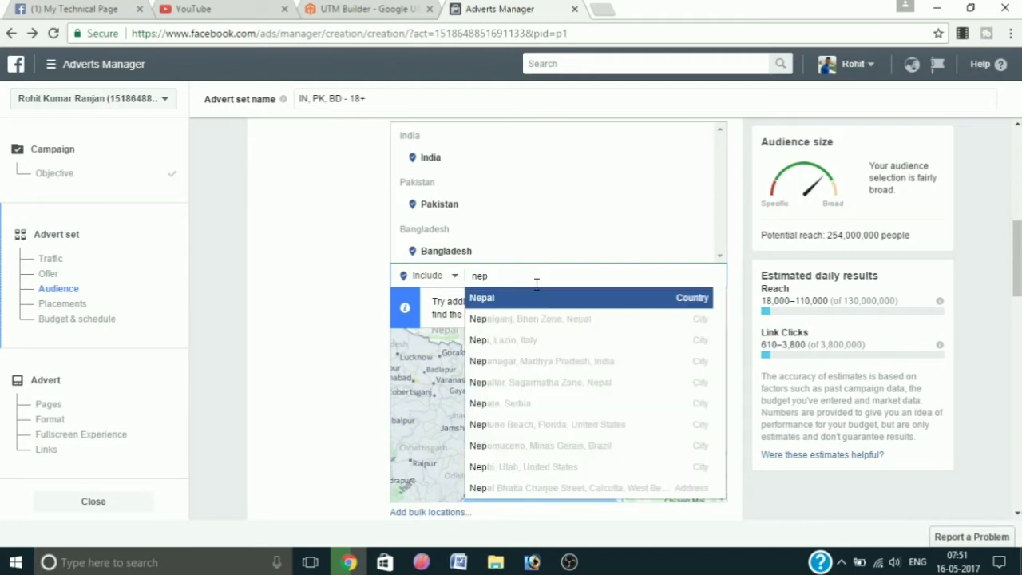
left_click(538, 297)
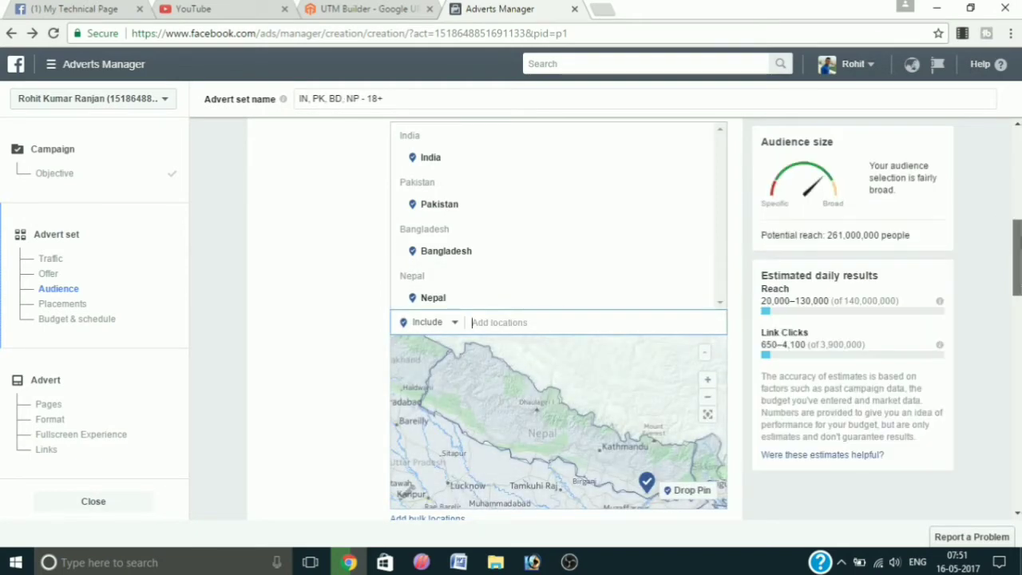
- Set the audience's minimum age to 13
scroll(425, 341, "down", 3)
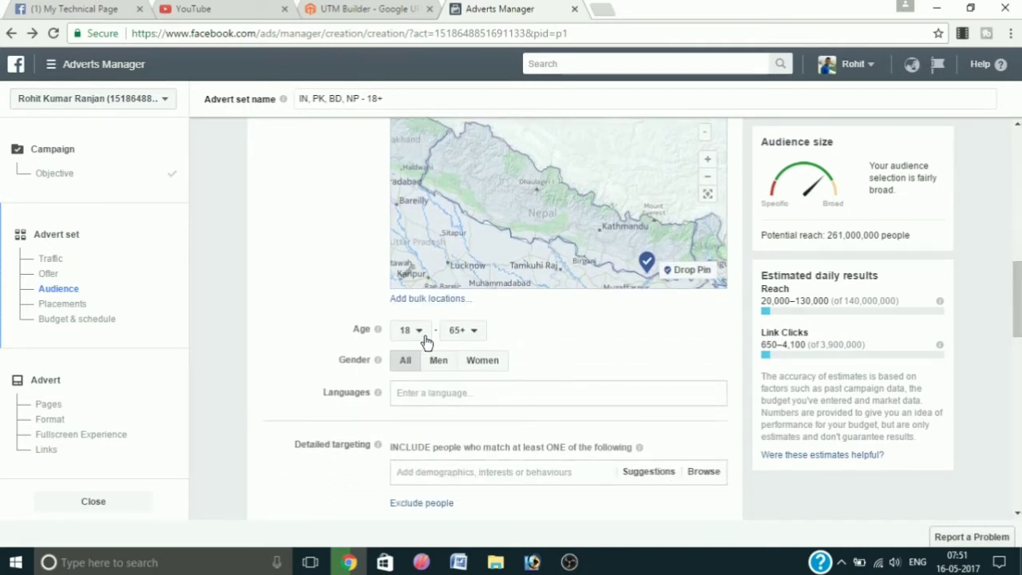
left_click(413, 337)
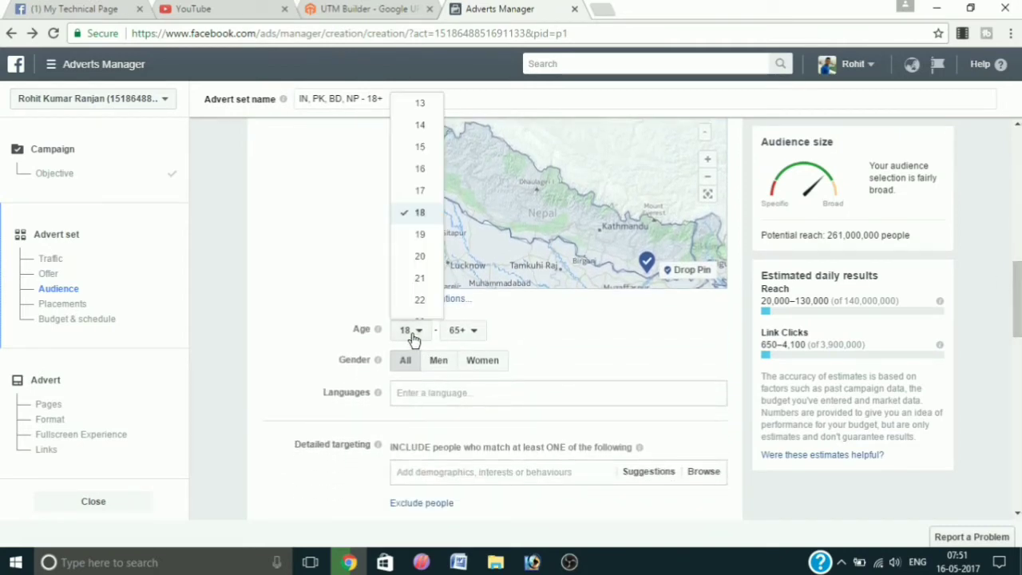
left_click(417, 103)
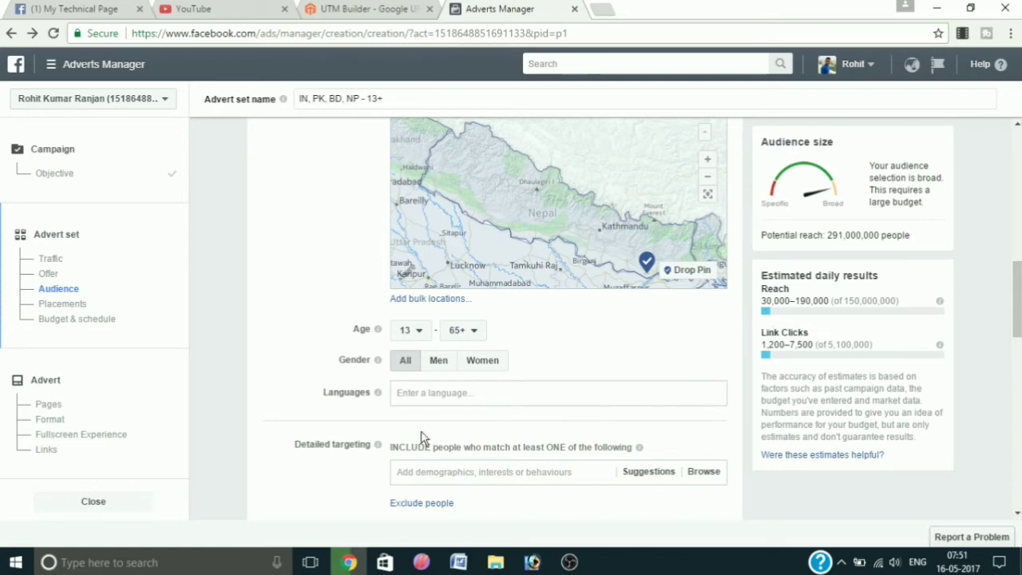
- Add English (All) and Hindi as the audience languages
left_click(434, 393)
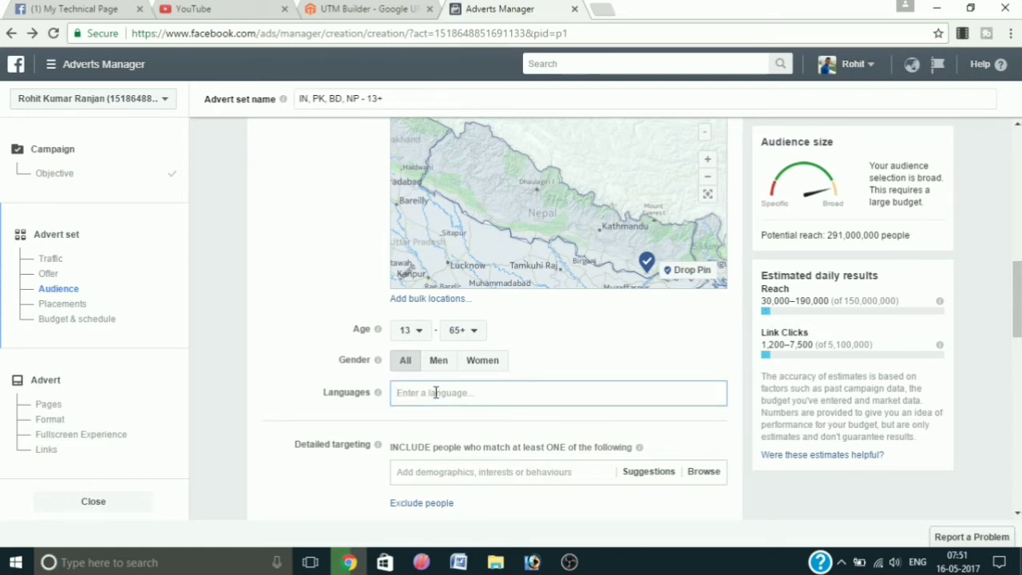
type("e")
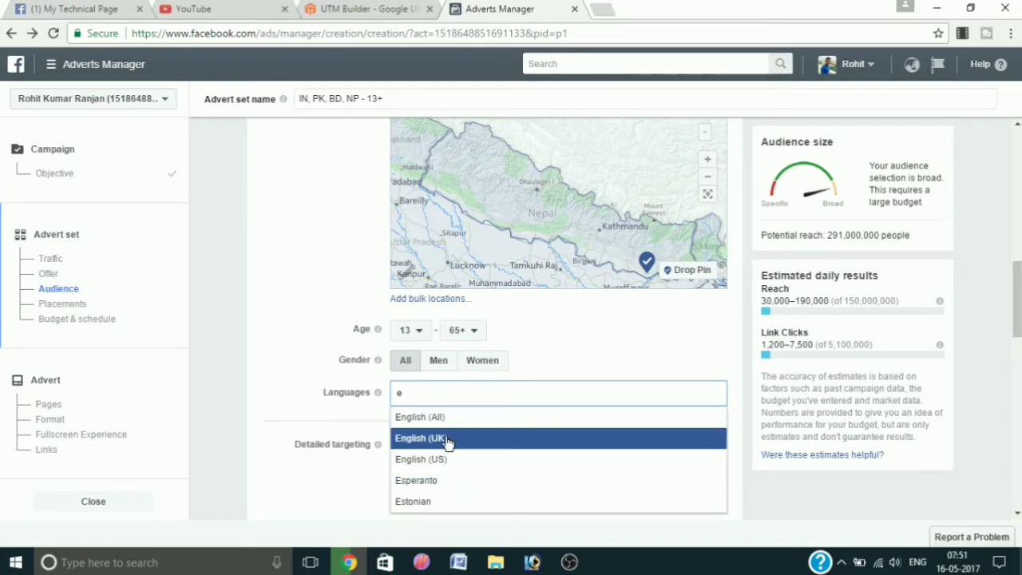
left_click(449, 417)
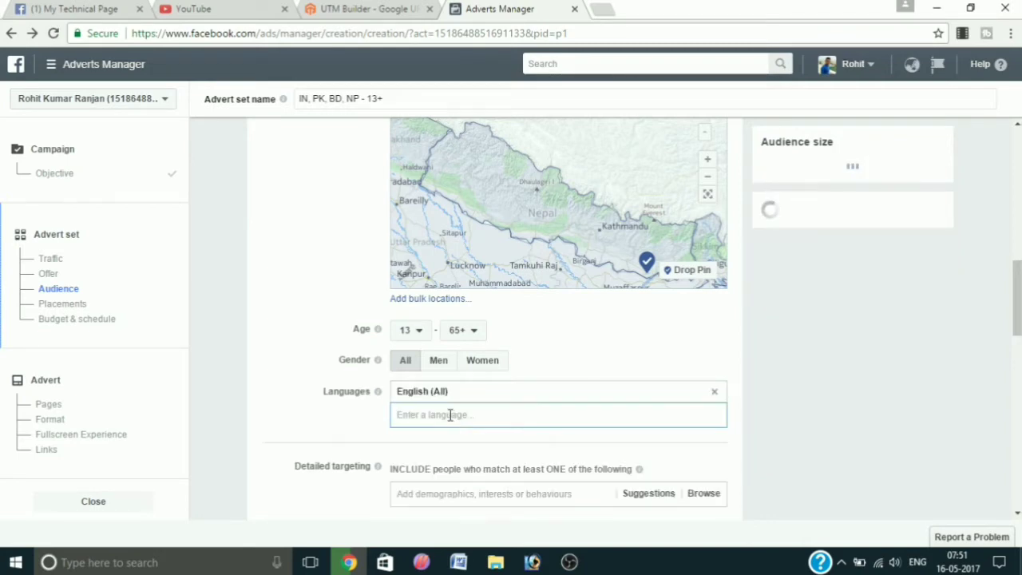
type("h")
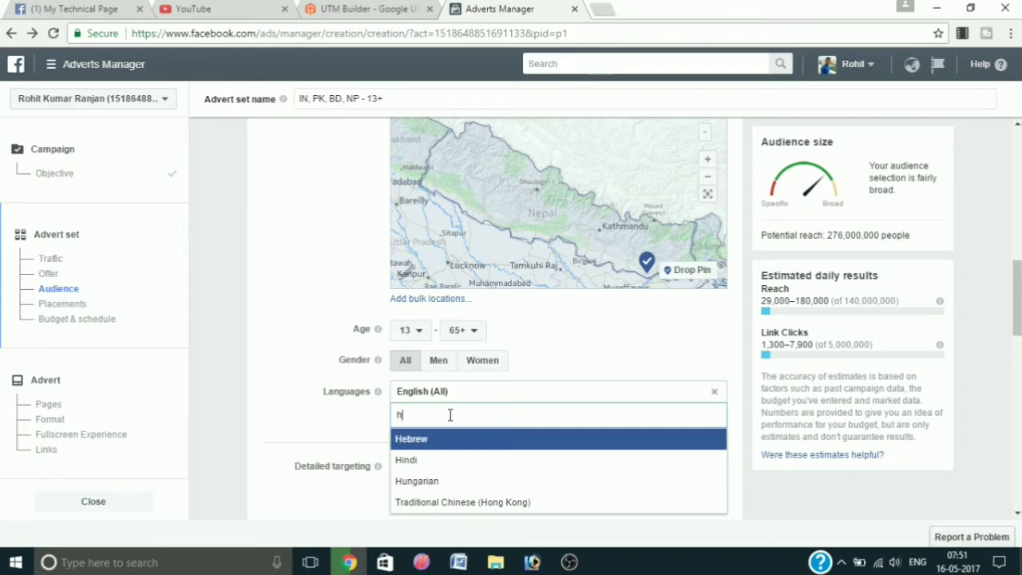
left_click(455, 466)
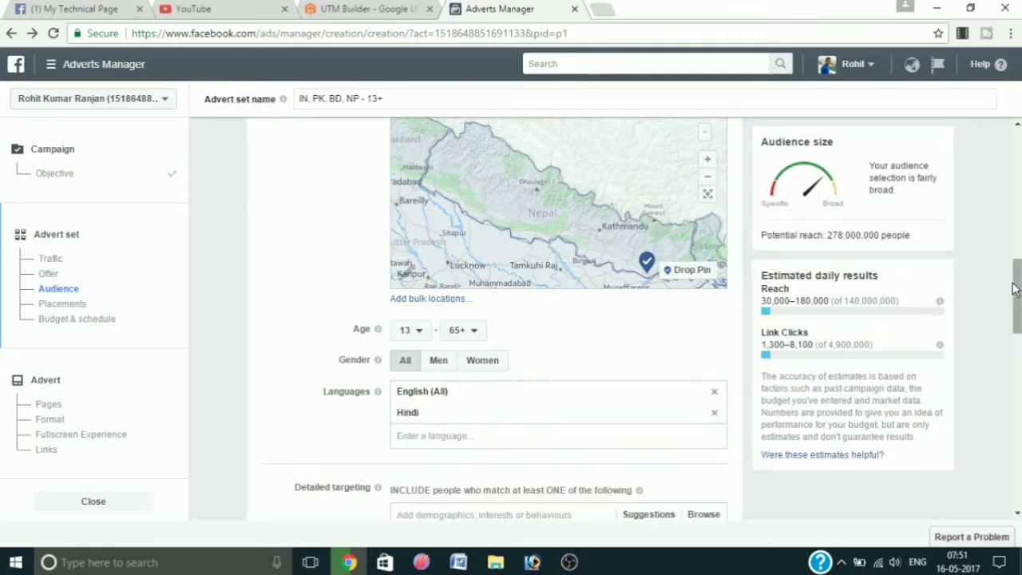
- Add a Facebook Pages connection that excludes people who like My Technical Page
left_click_drag(1016, 290, 1016, 310)
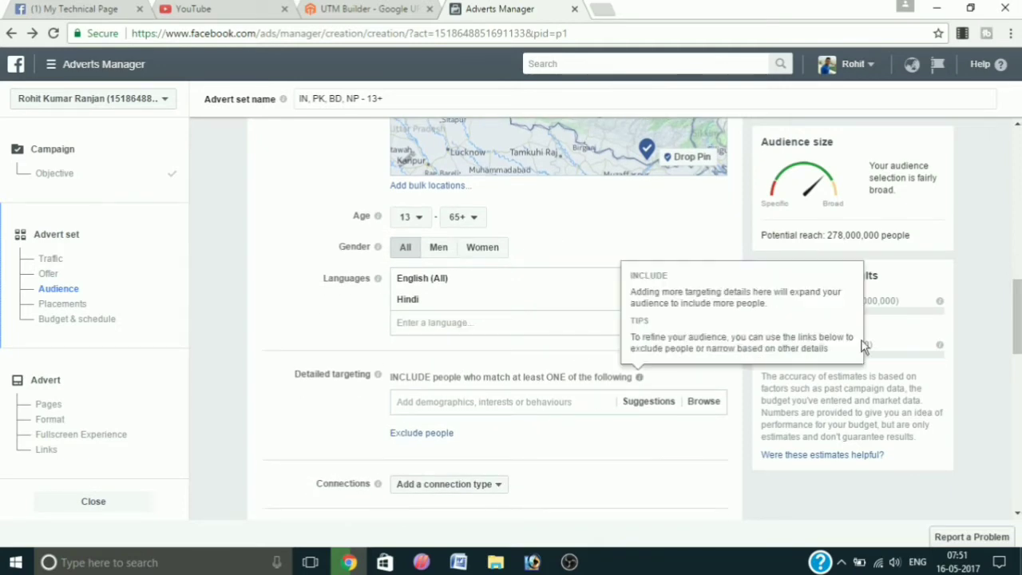
left_click_drag(1009, 313, 1010, 343)
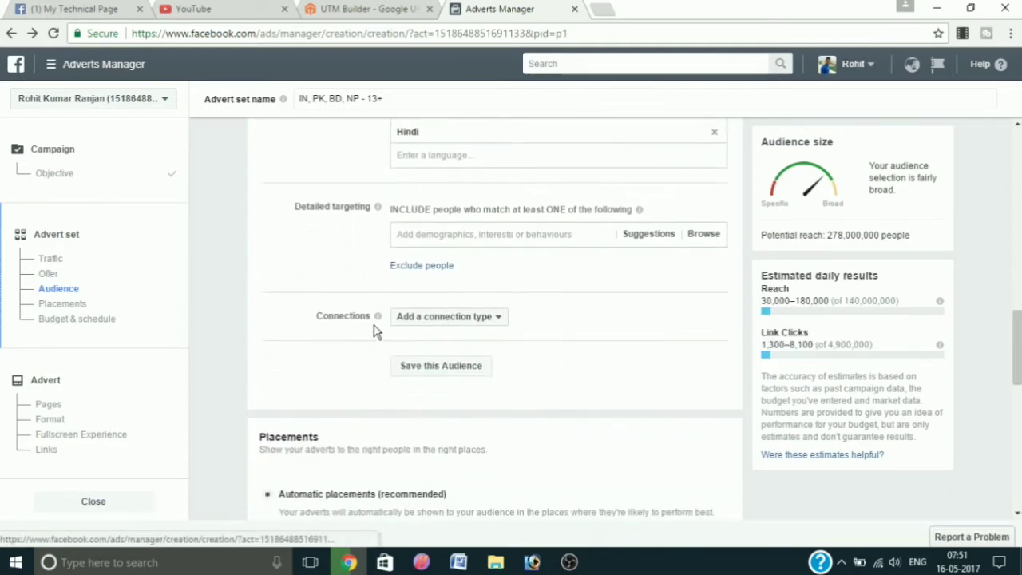
left_click(463, 319)
mouse_move(461, 345)
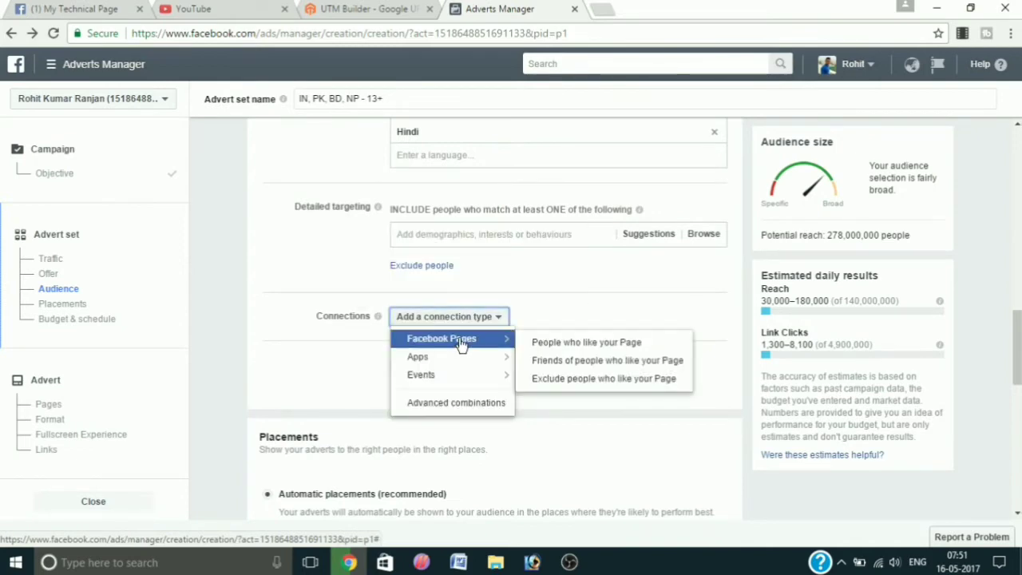
left_click(560, 380)
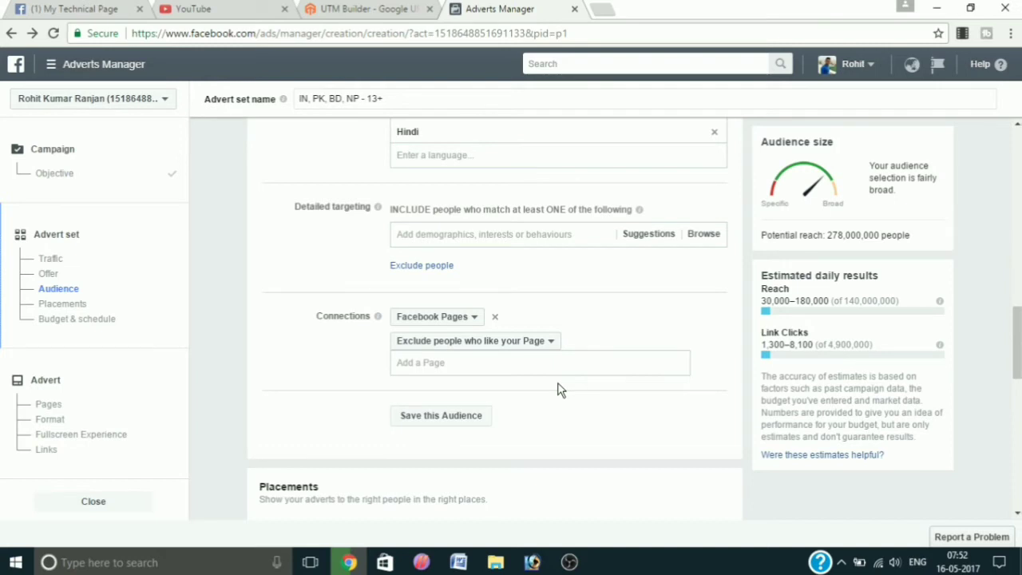
left_click(524, 359)
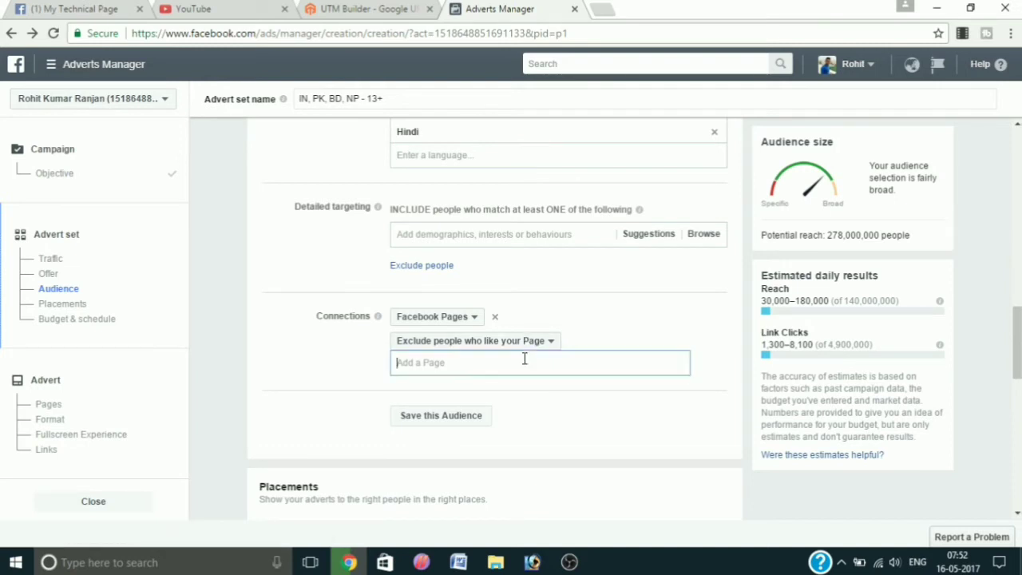
type("m")
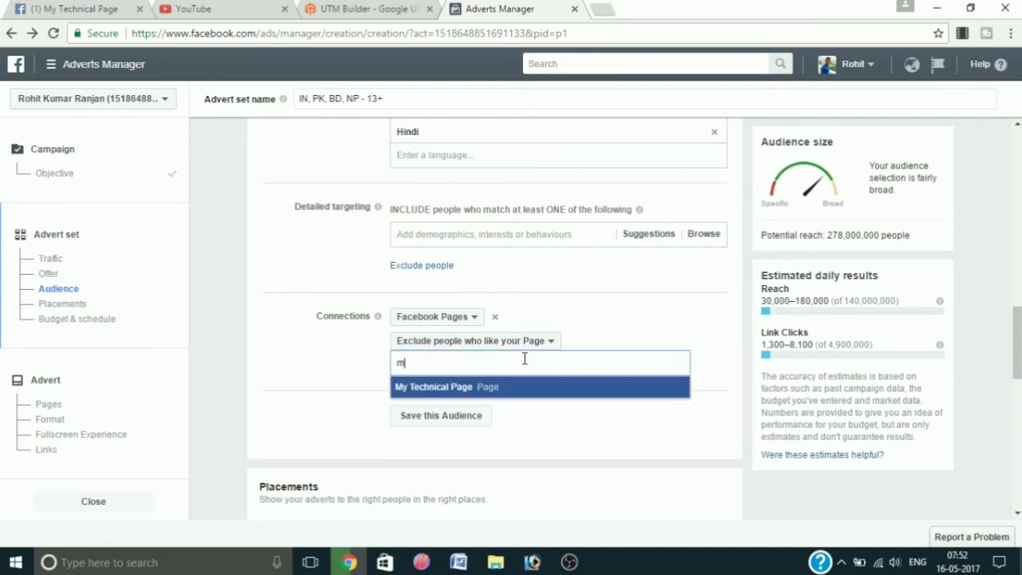
left_click(445, 387)
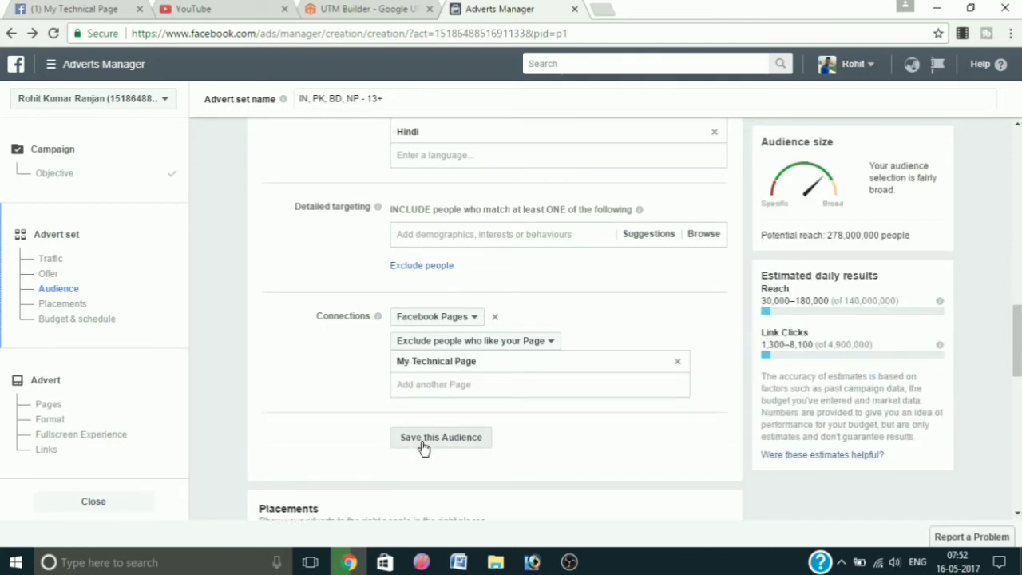
- Set the advert set's daily budget to ₹100
scroll(483, 433, "down", 1)
scroll(483, 433, "down", 4)
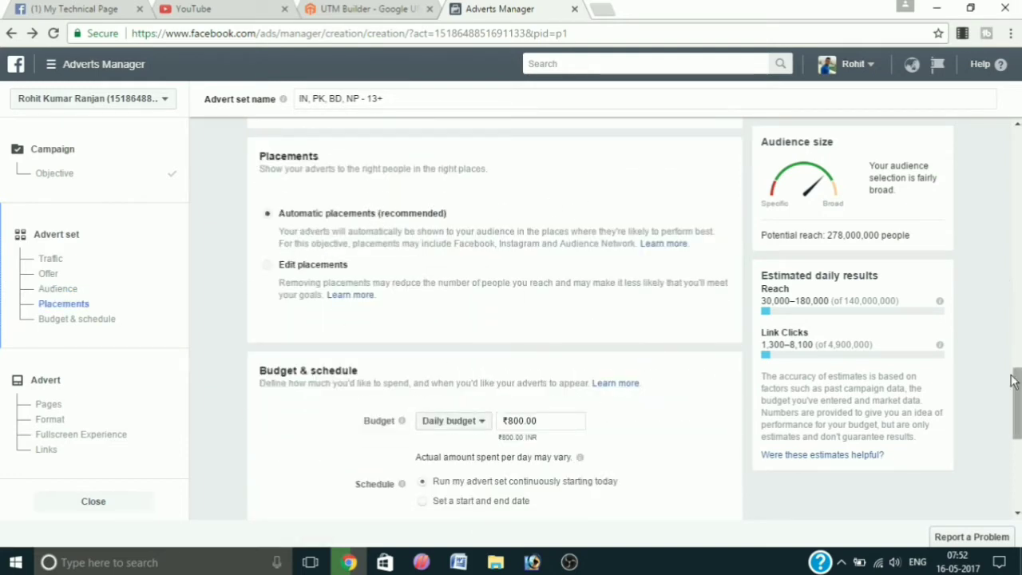
scroll(1015, 403, "down", 2)
scroll(1016, 424, "down", 1)
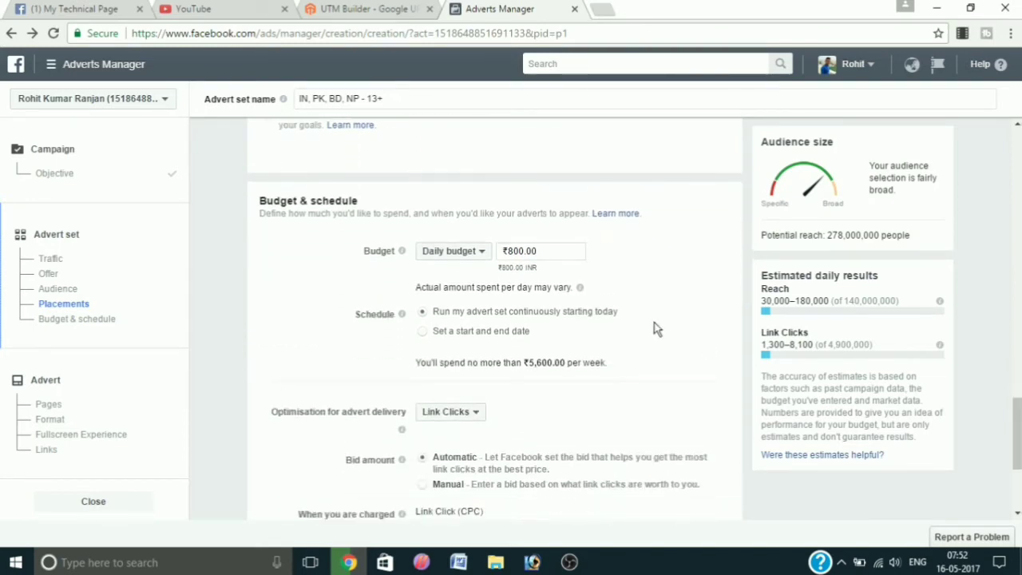
left_click(514, 254)
key("BackSpace")
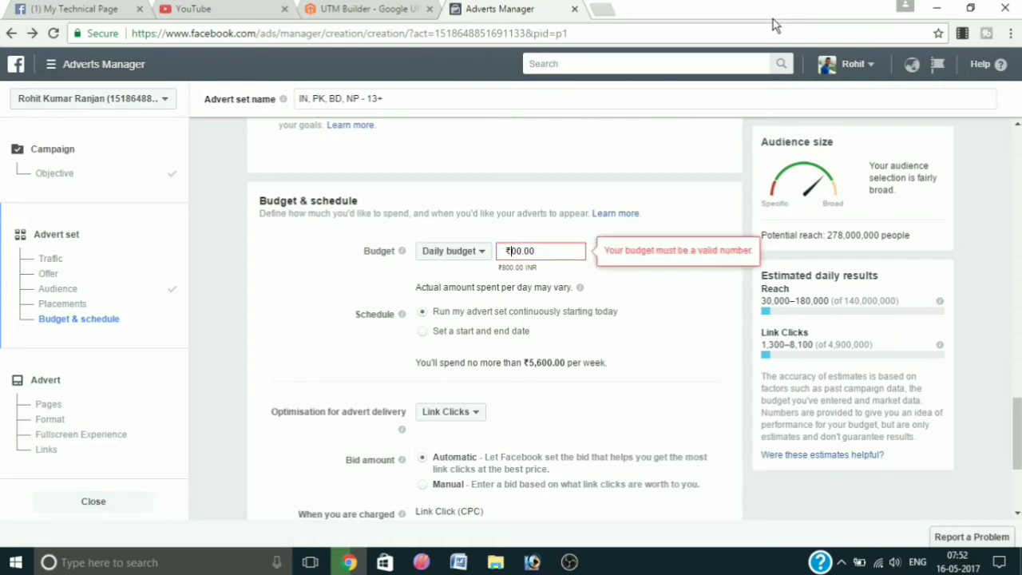
type("1")
left_click(639, 289)
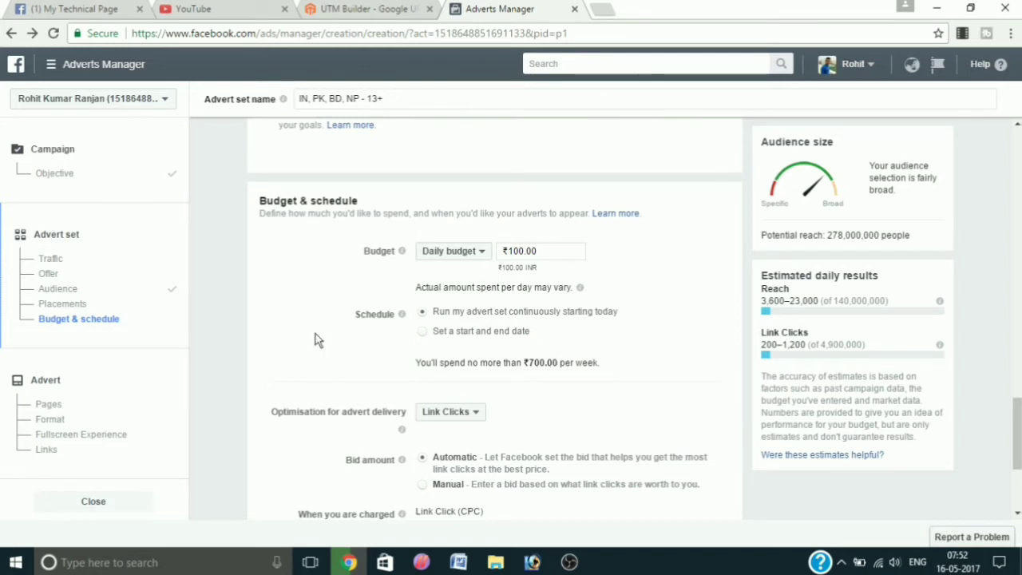
- Review the bidding and delivery settings and expand the options for when you are charged
scroll(774, 399, "down", 2)
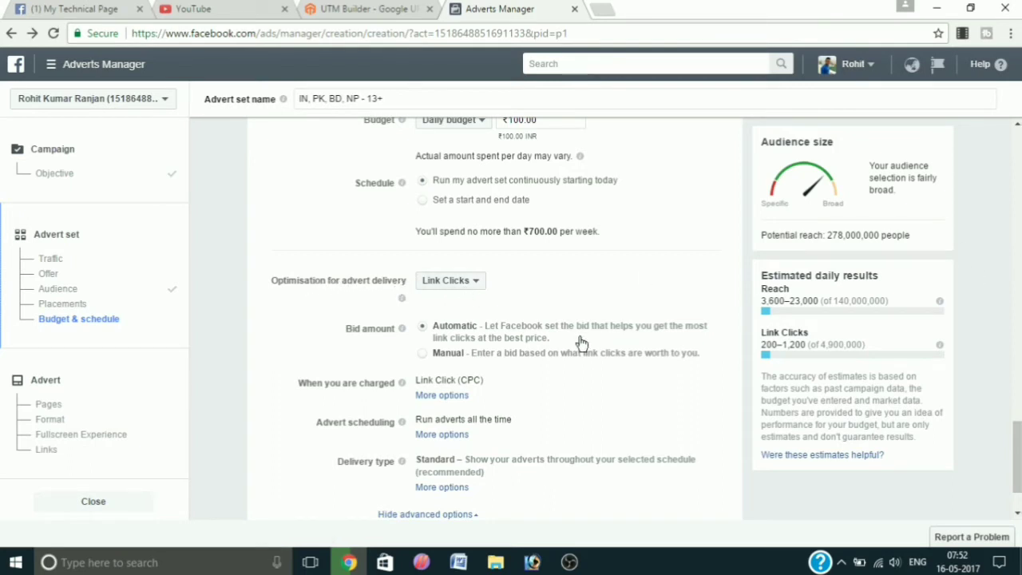
mouse_move(416, 333)
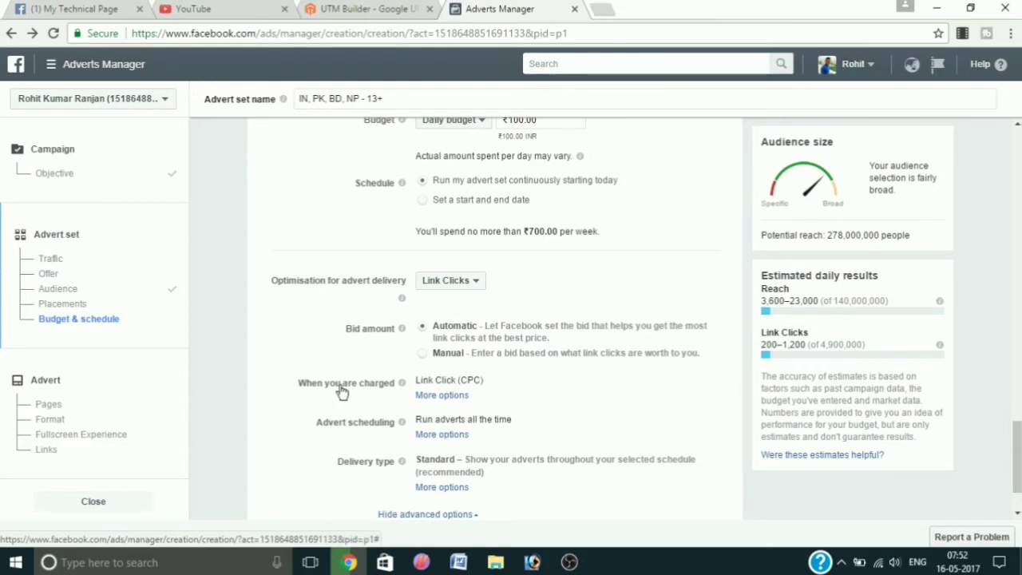
mouse_move(403, 385)
left_click(438, 395)
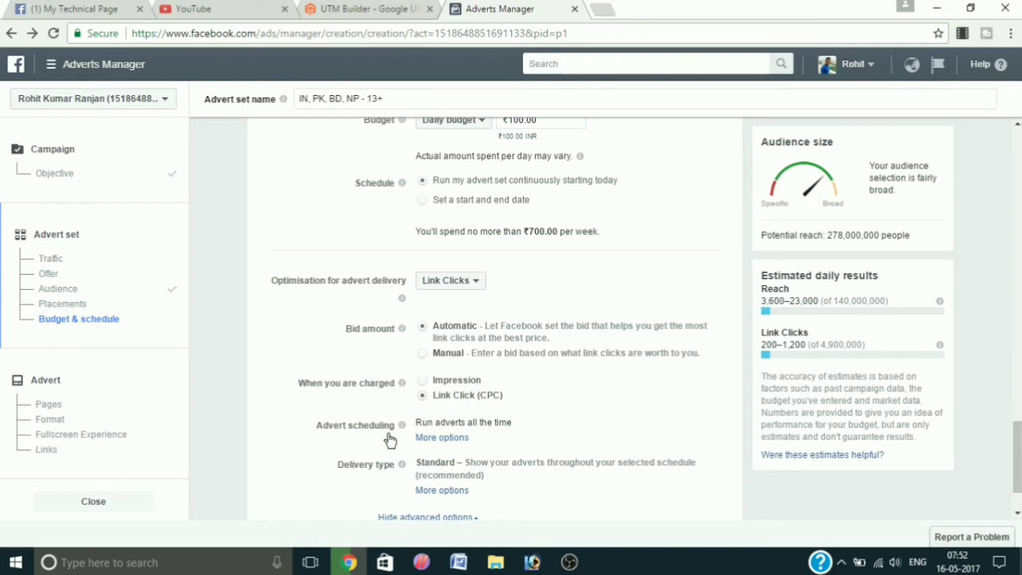
scroll(435, 479, "down", 1)
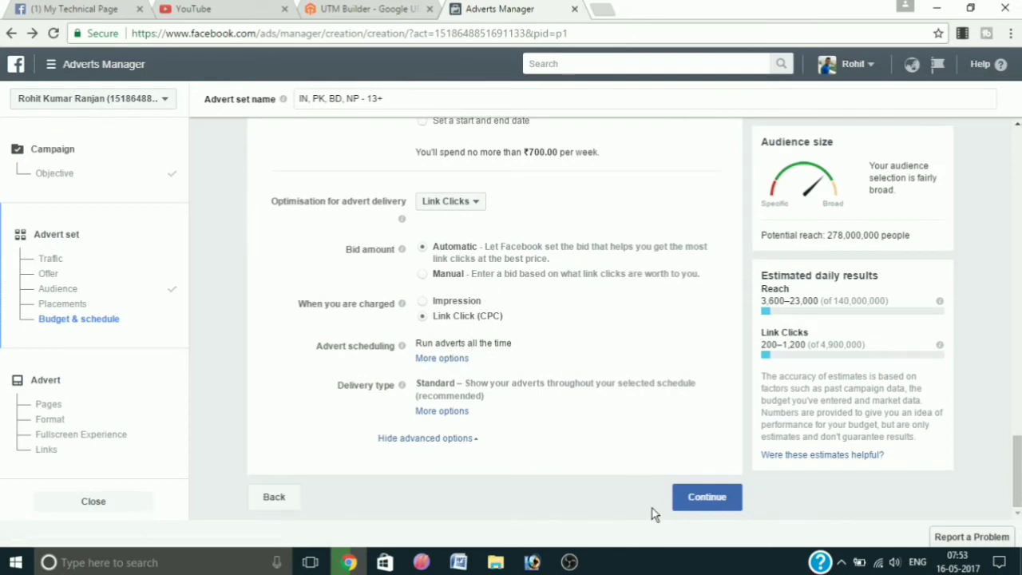
- Continue to the advert setup and connect My Technical Page as the advert's Facebook Page
left_click(705, 497)
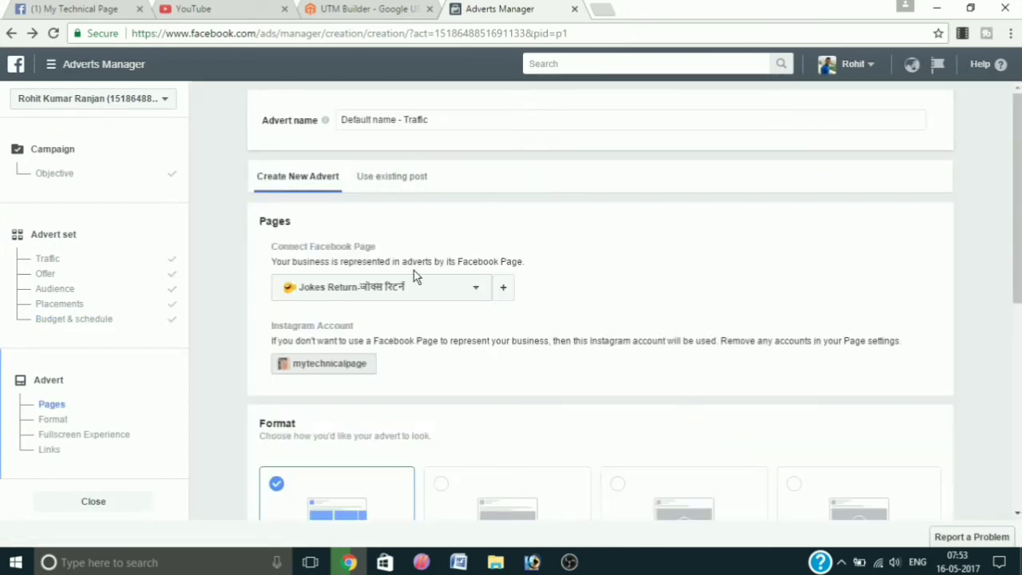
left_click(429, 292)
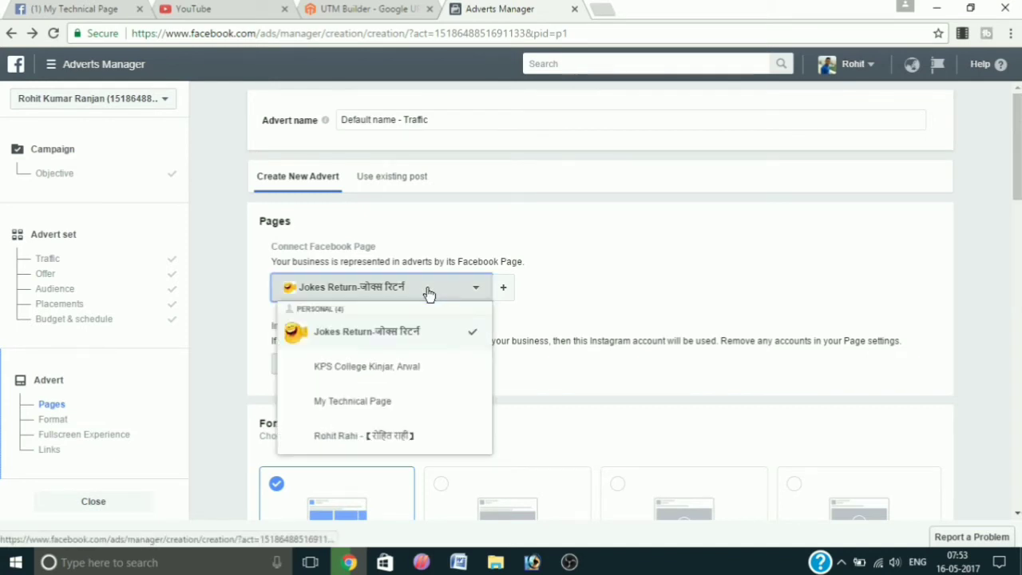
left_click(365, 415)
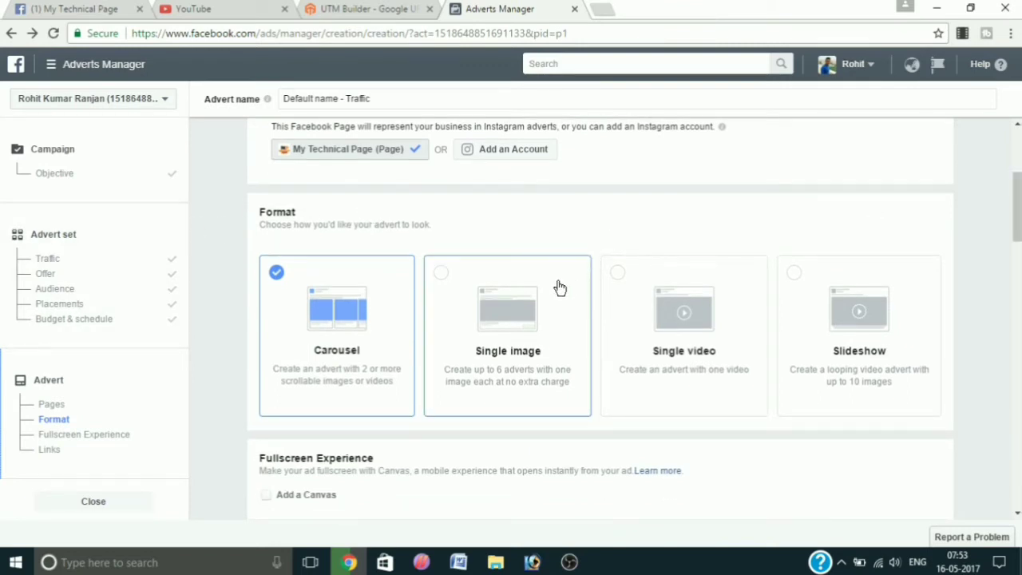
- Try the Single video format and look through the video library for a clip
left_click(618, 279)
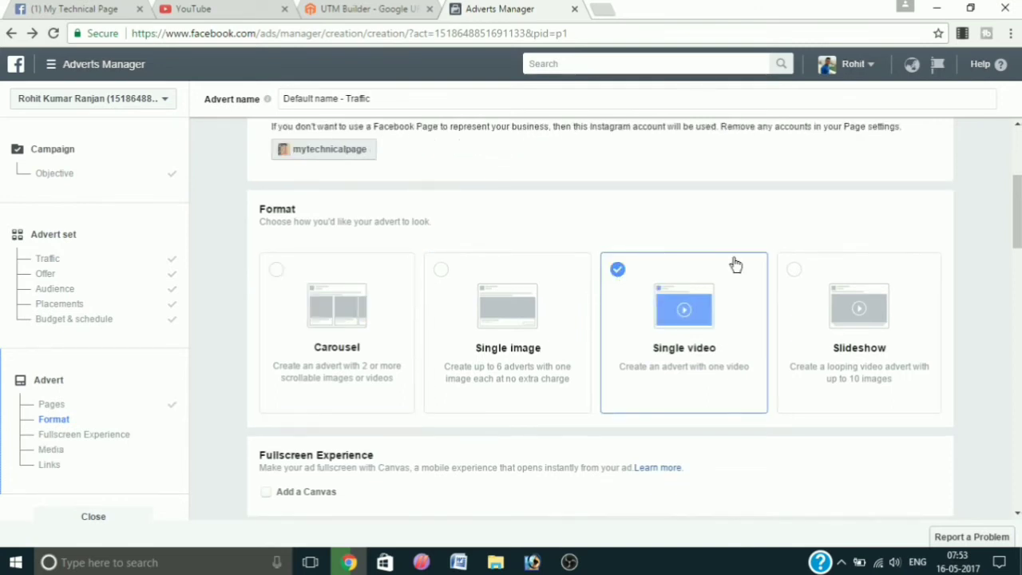
scroll(886, 234, "down", 3)
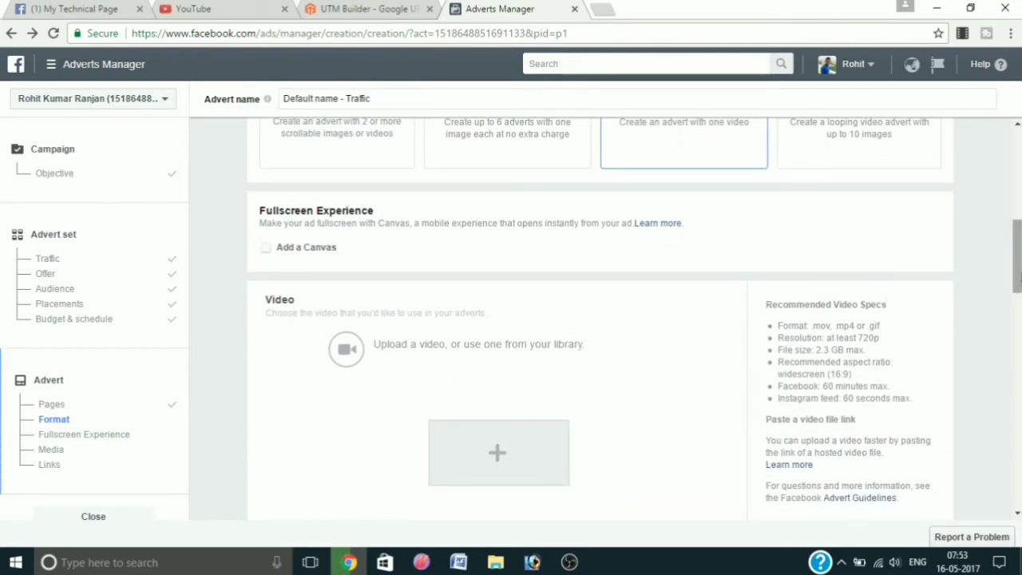
scroll(450, 321, "down", 2)
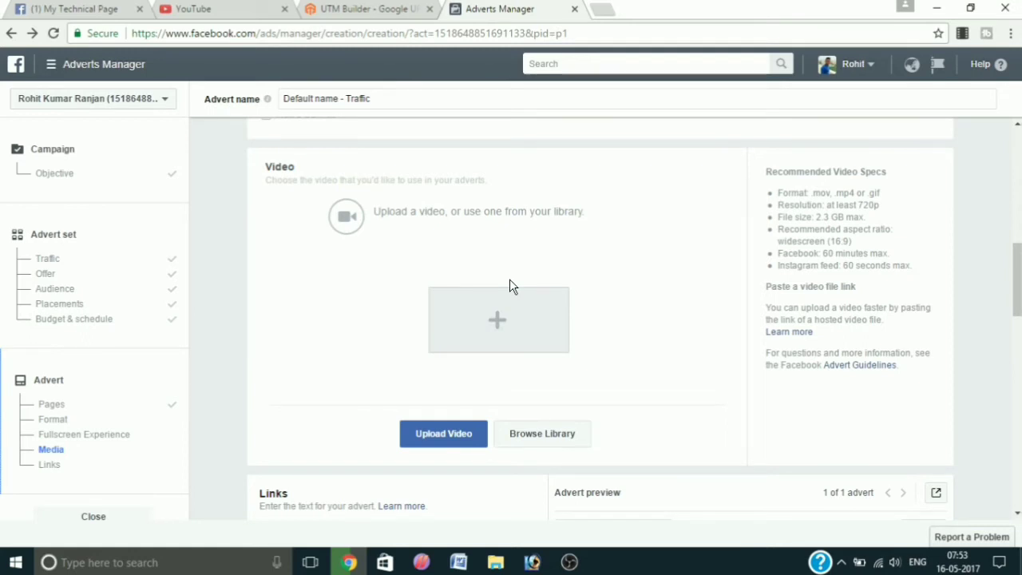
left_click(523, 433)
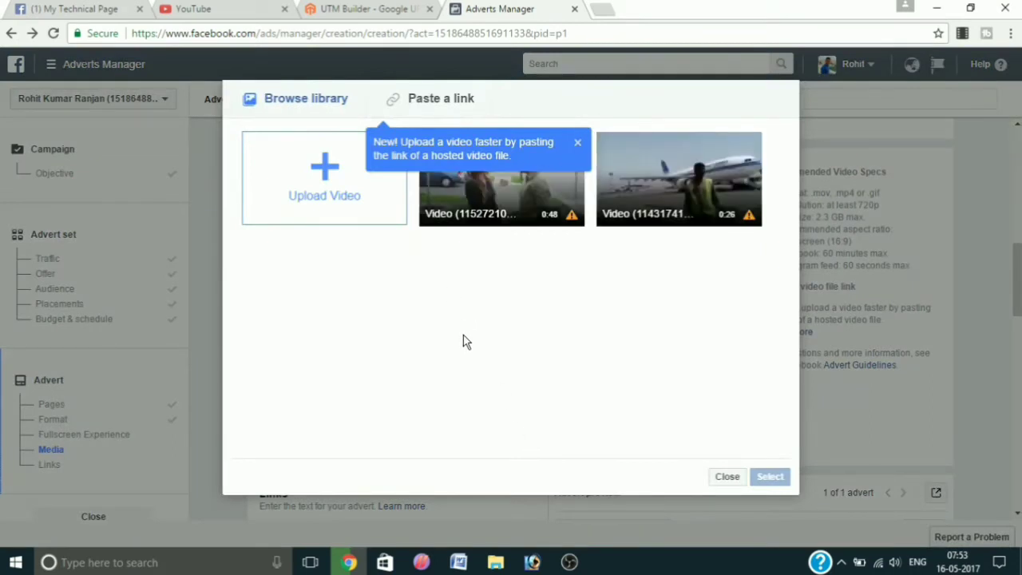
left_click(576, 145)
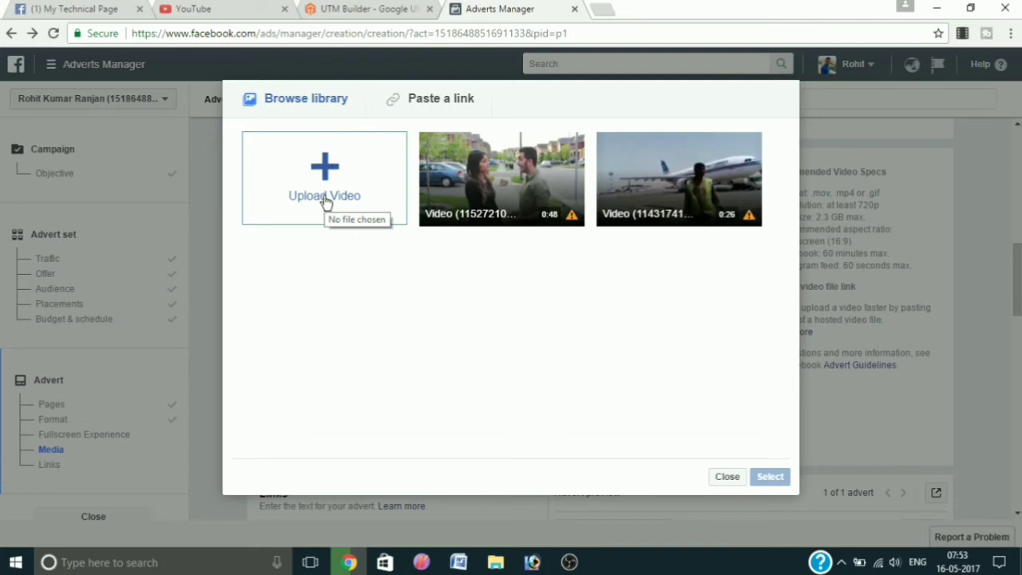
left_click(727, 477)
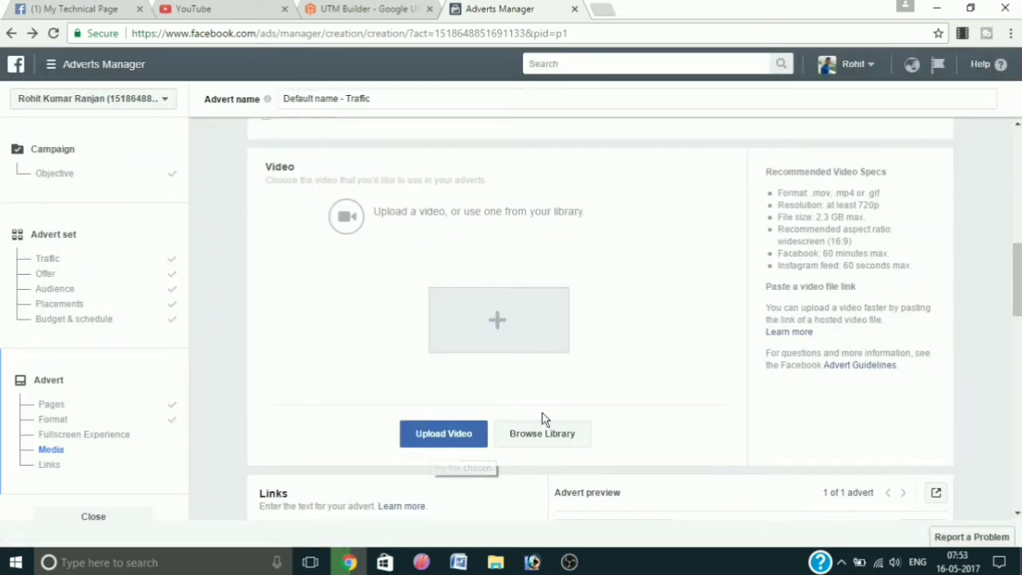
scroll(429, 281, "up", 4)
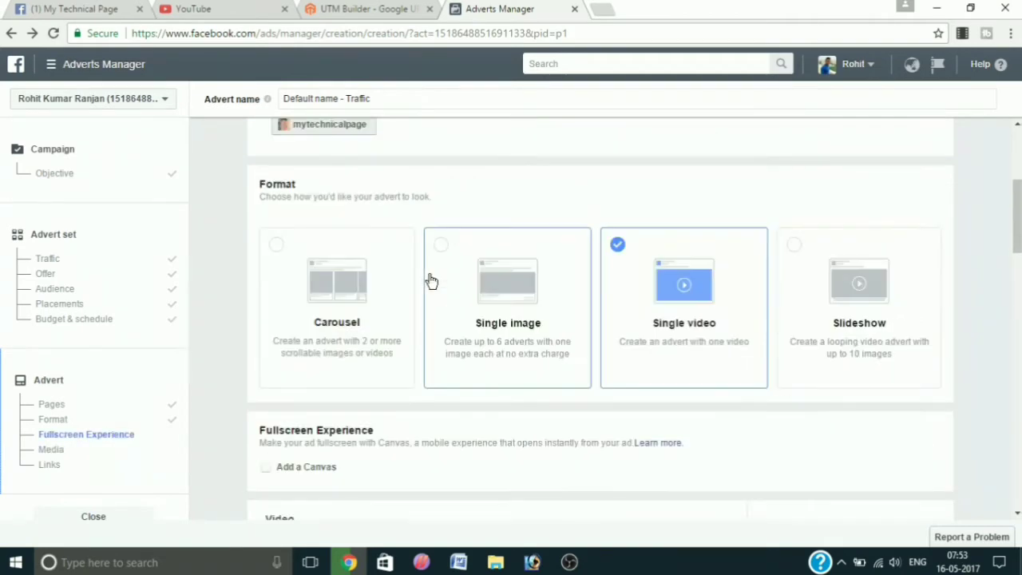
scroll(430, 281, "down", 8)
scroll(430, 281, "up", 4)
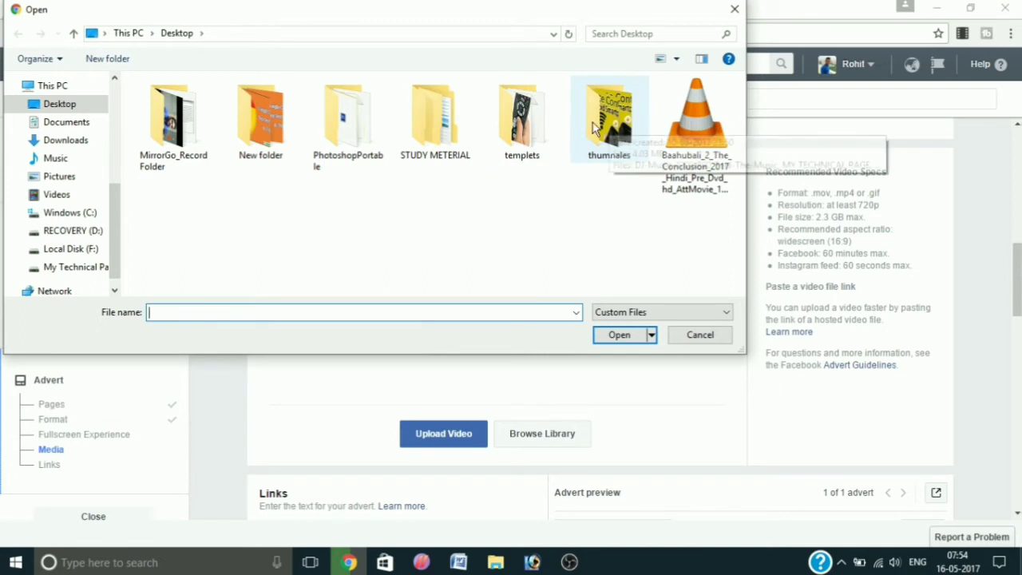
double_click(517, 119)
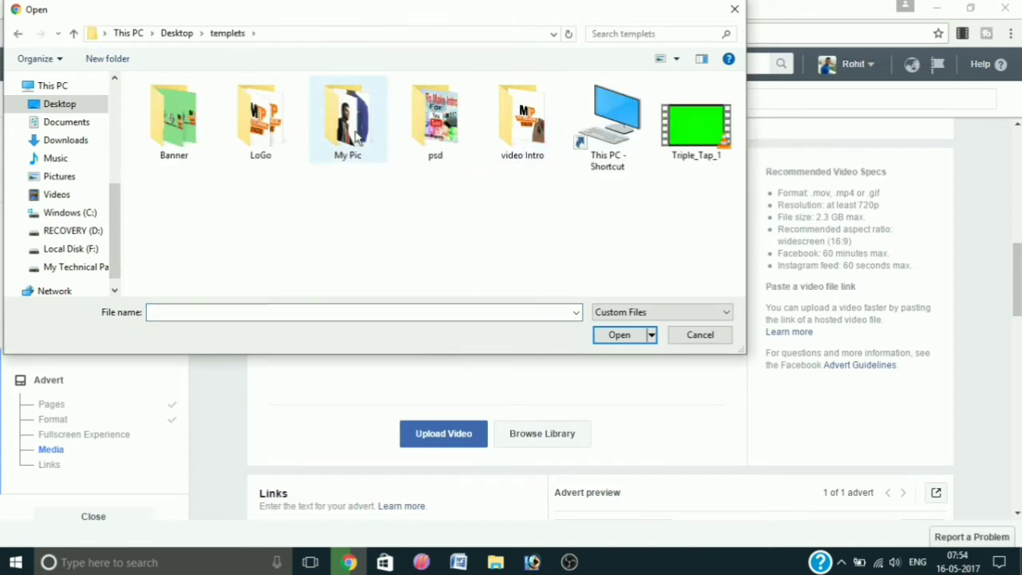
double_click(188, 114)
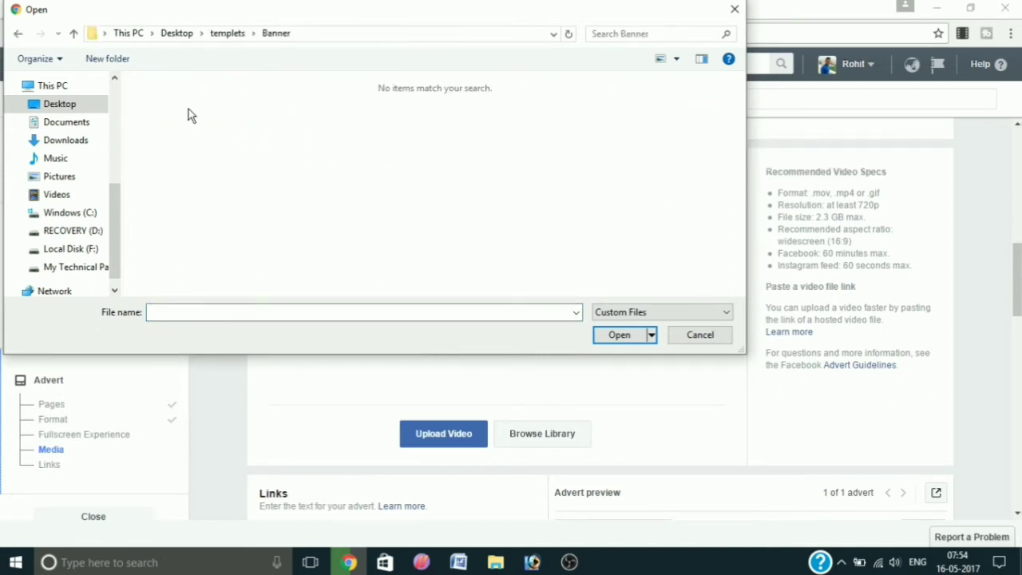
left_click(736, 7)
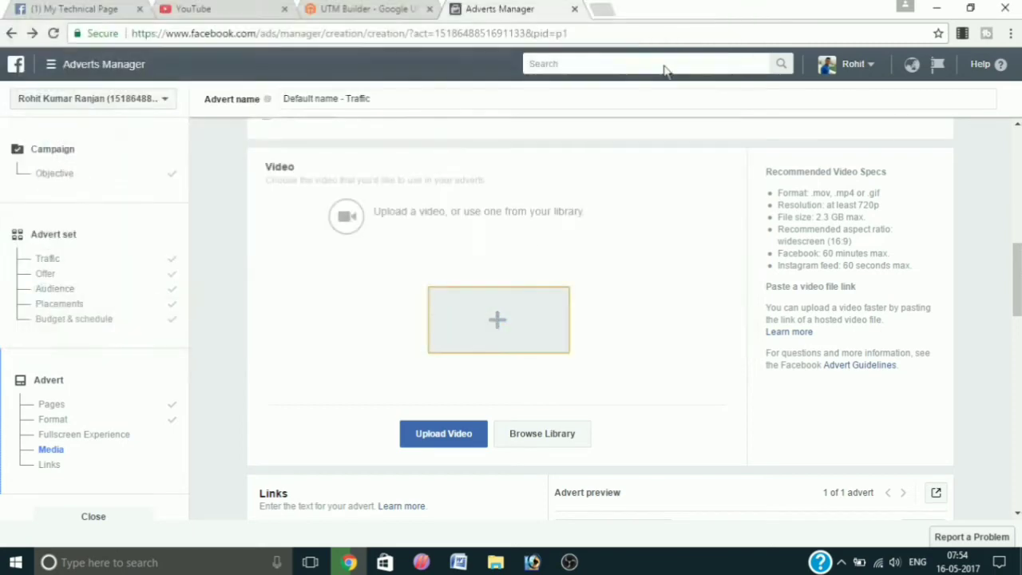
- Change the advert format to Single image and open the free stock image search
scroll(490, 387, "up", 10)
scroll(440, 381, "down", 4)
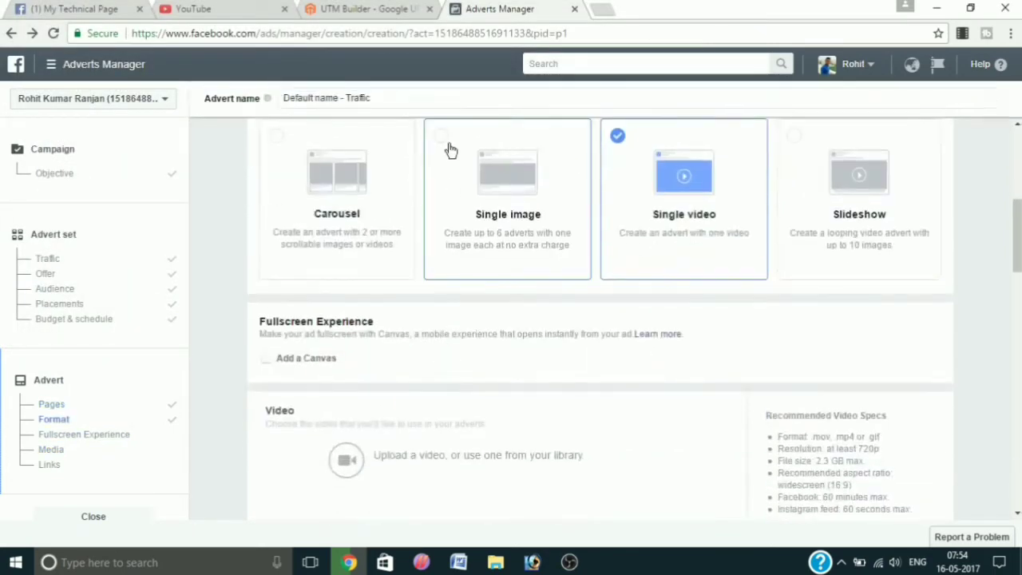
left_click(443, 142)
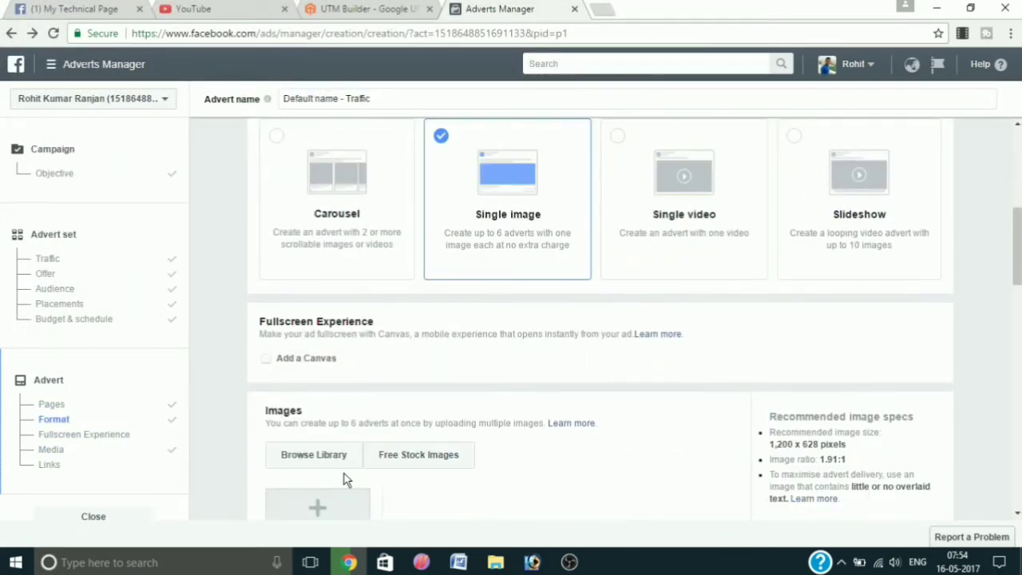
scroll(347, 463, "down", 2)
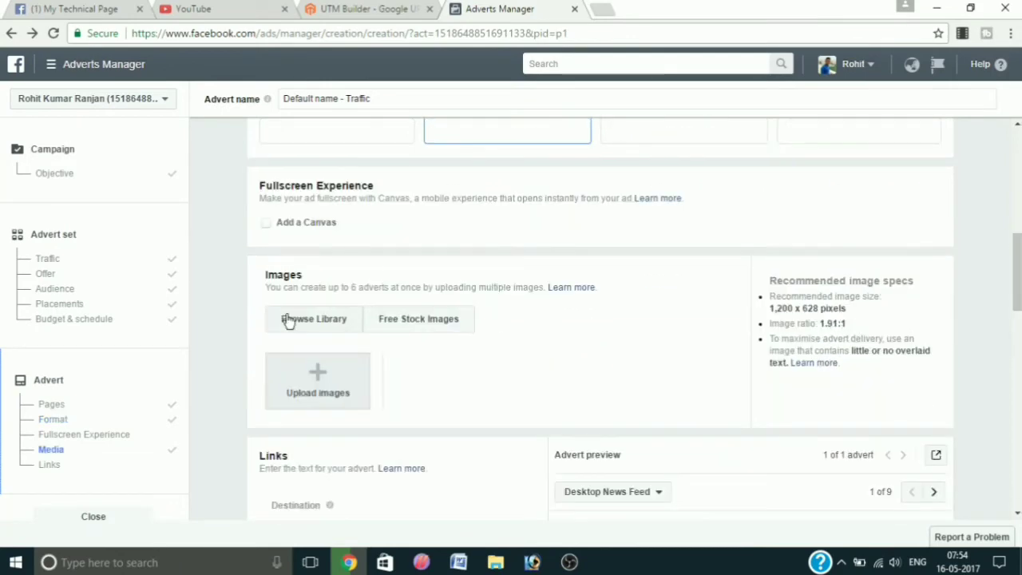
left_click(405, 319)
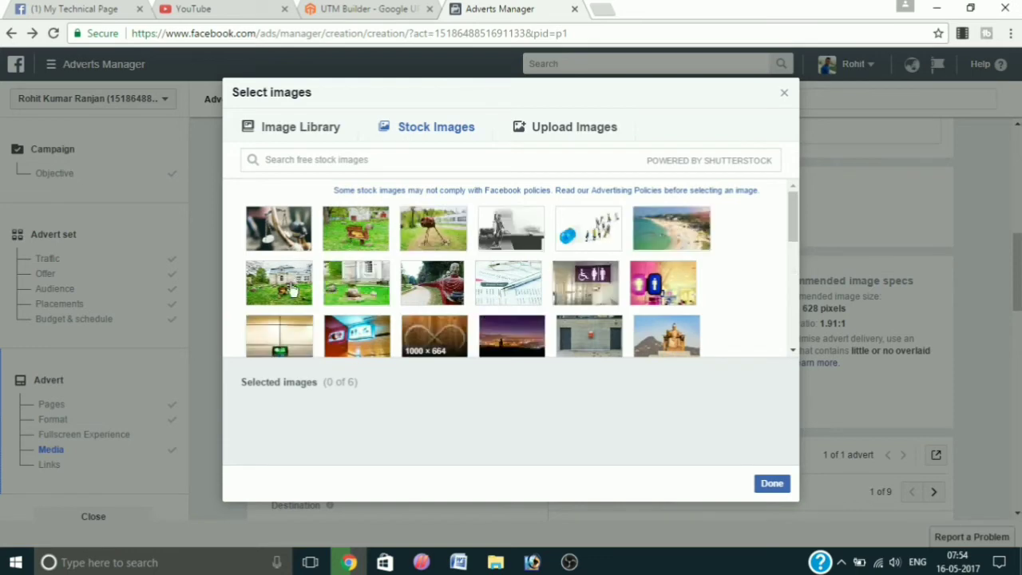
left_click(421, 161)
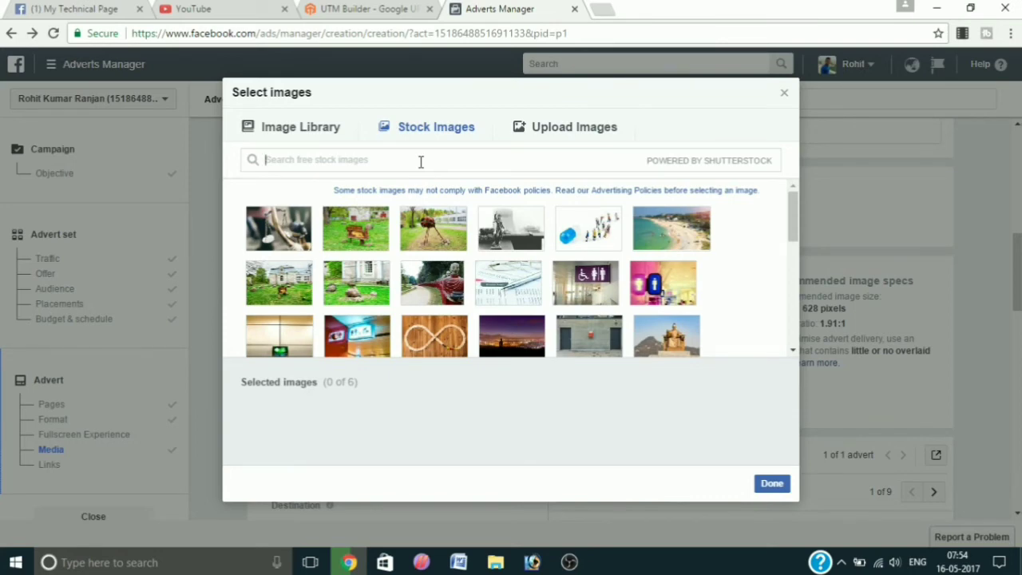
- Check the video's topic on its YouTube page, and search the free stock images for "screen"
left_click(198, 8)
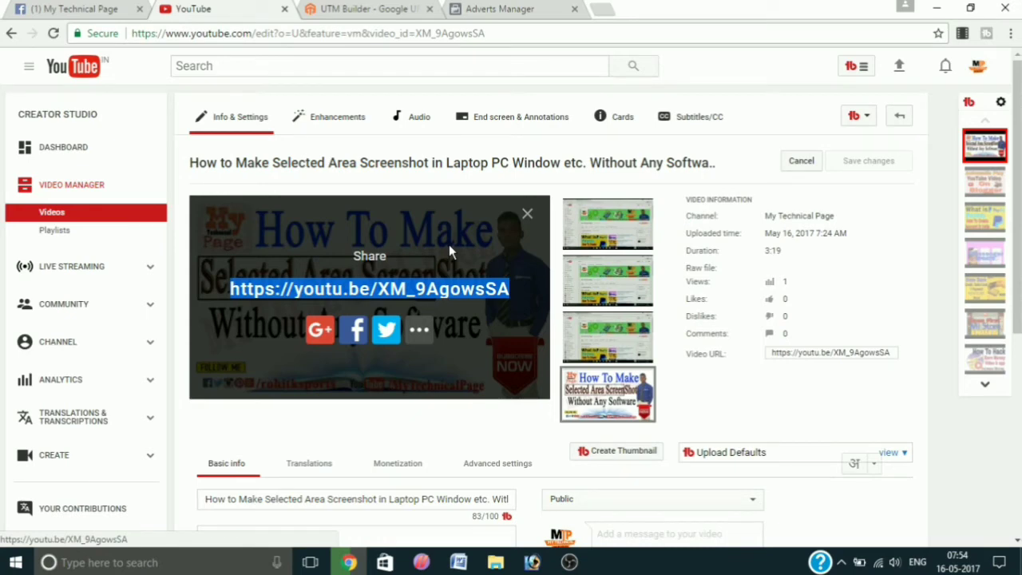
left_click(496, 9)
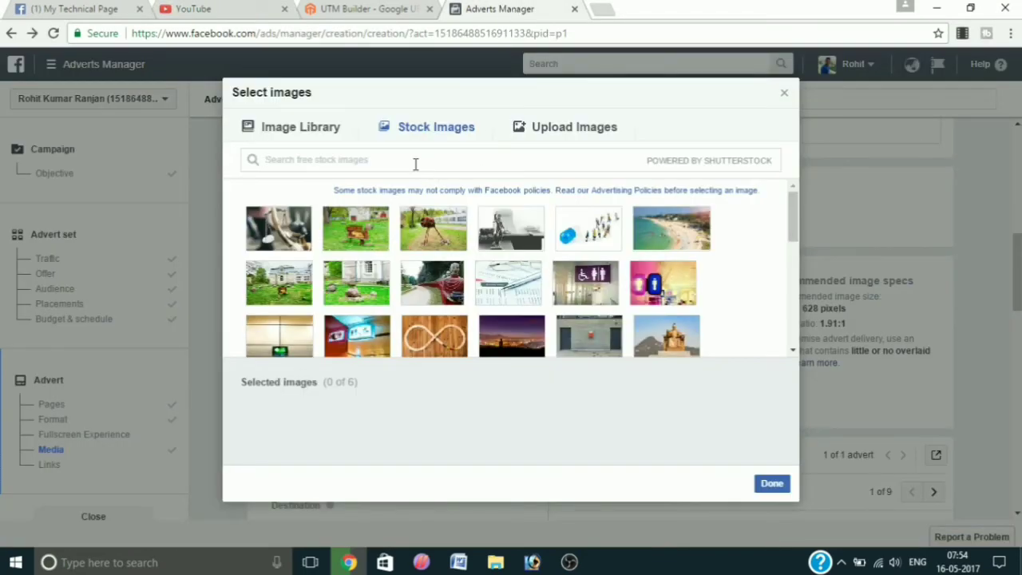
type("sc")
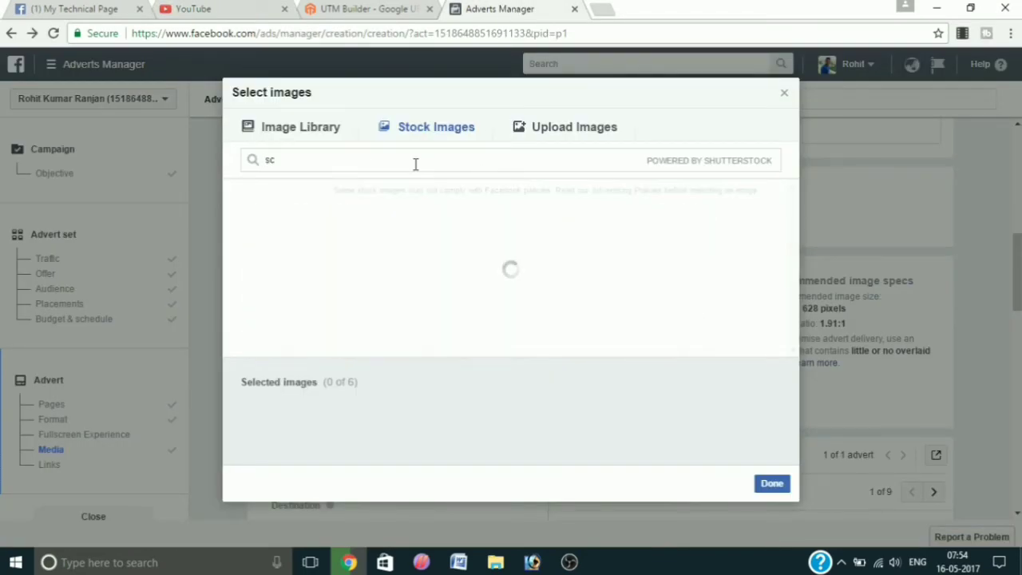
type("reen")
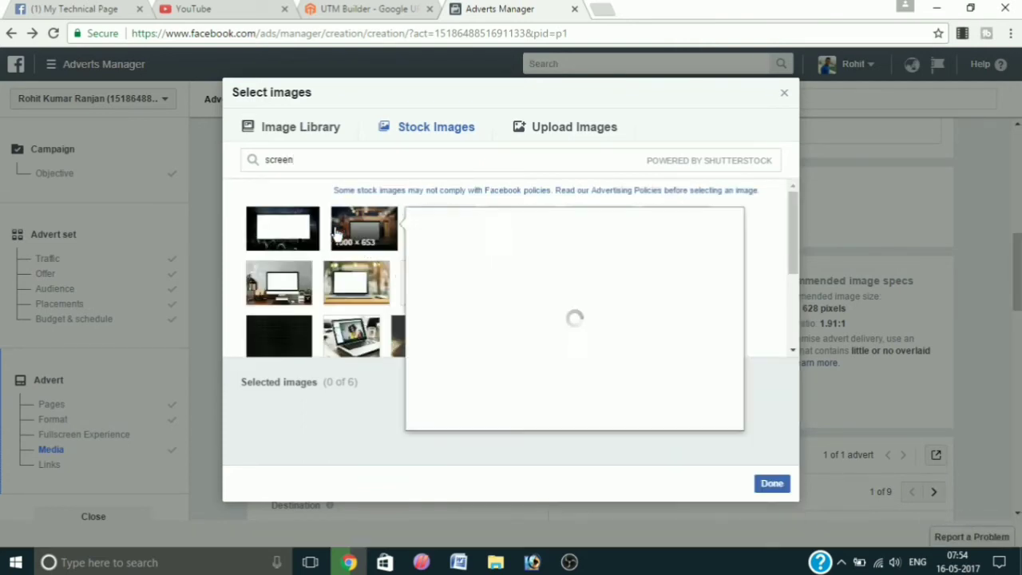
- Preview several stock images and add the screen-printing frame with orange and green ink as the advert image
mouse_move(519, 237)
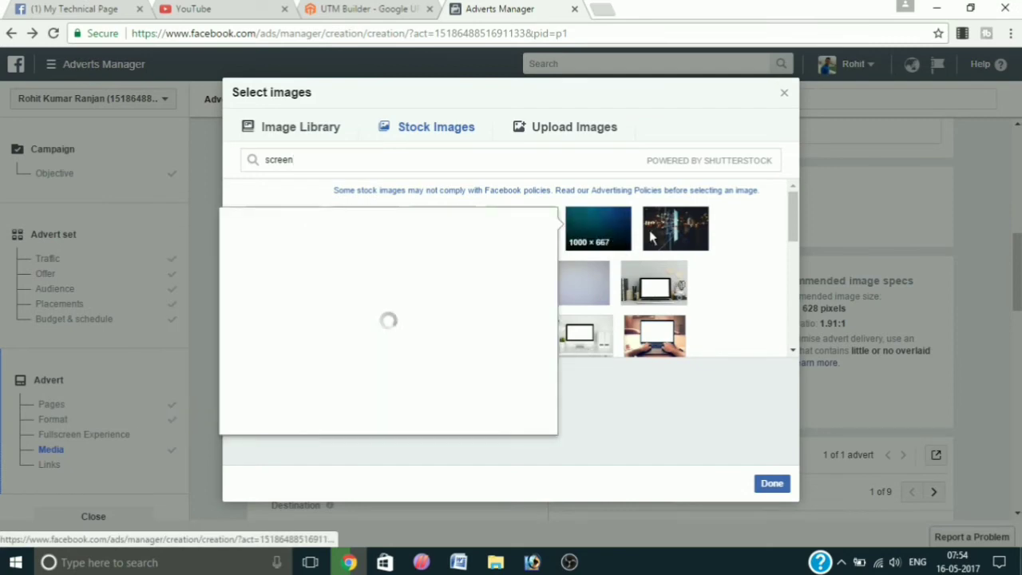
mouse_move(416, 285)
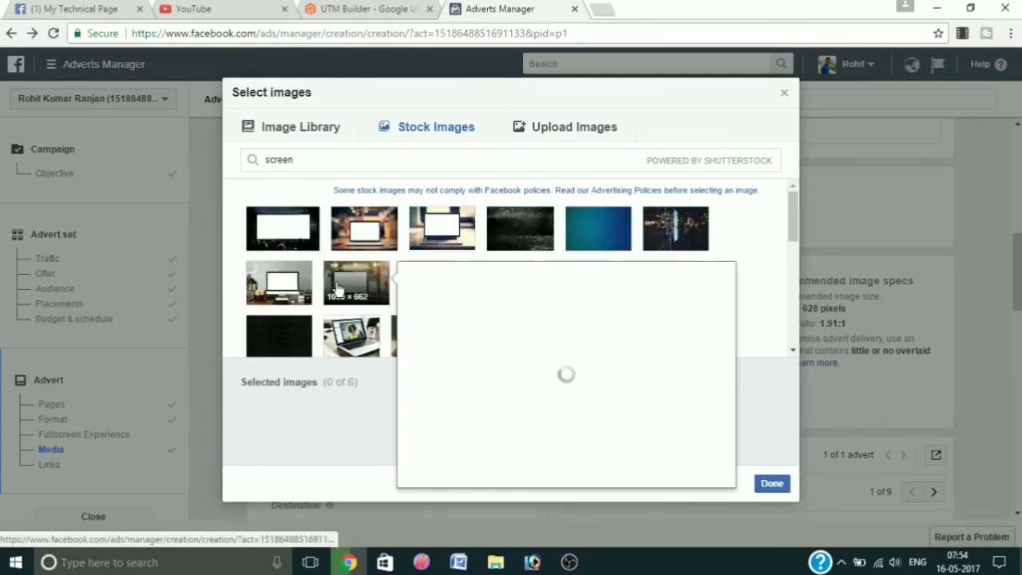
mouse_move(354, 327)
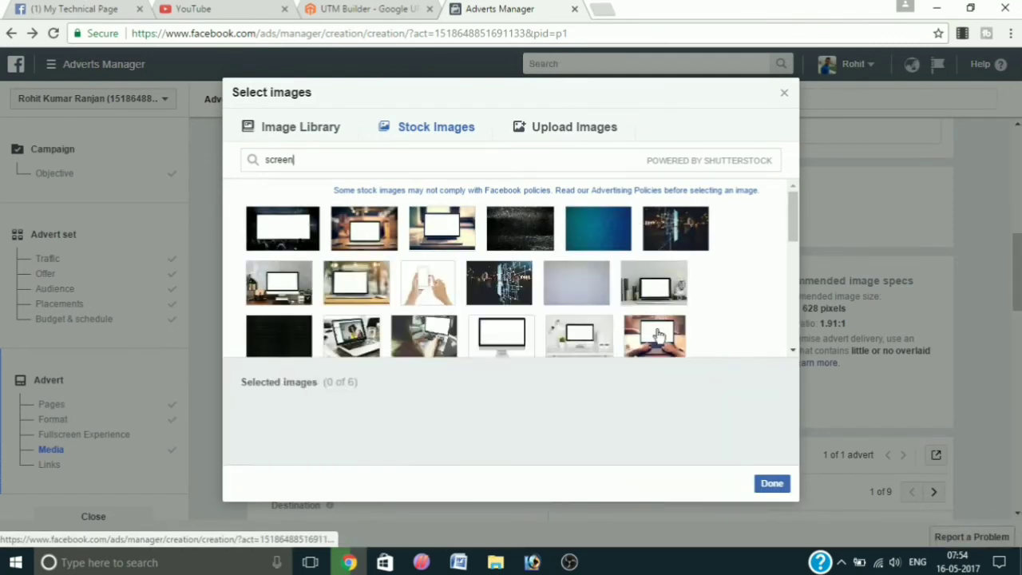
mouse_move(655, 334)
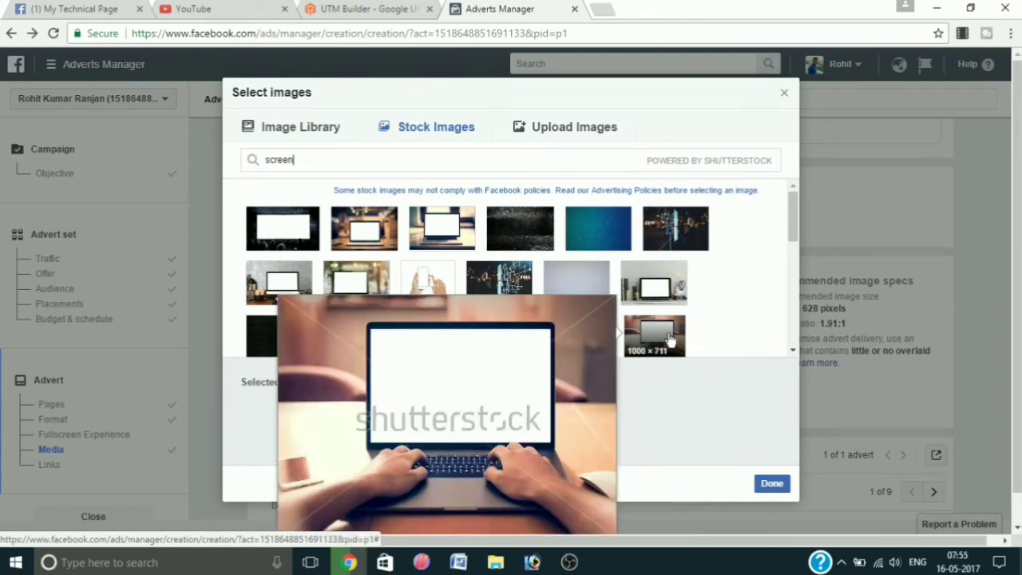
scroll(686, 327, "down", 4)
scroll(400, 293, "down", 3)
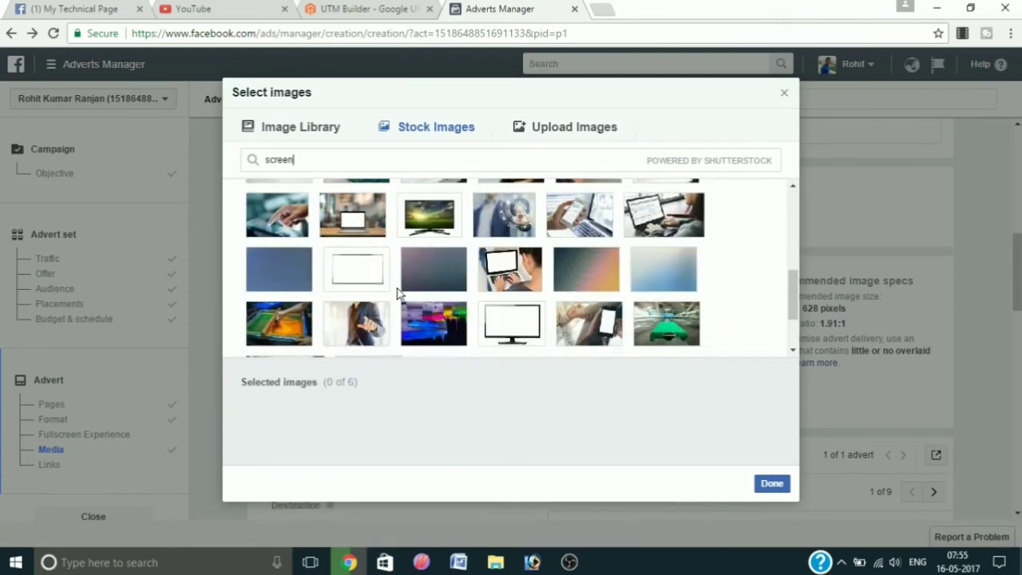
mouse_move(443, 296)
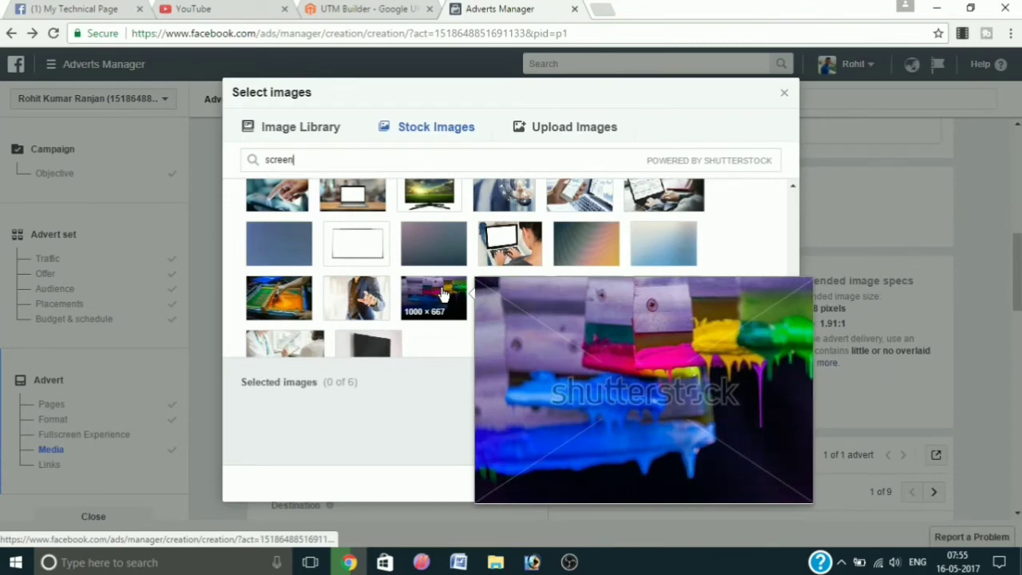
mouse_move(612, 299)
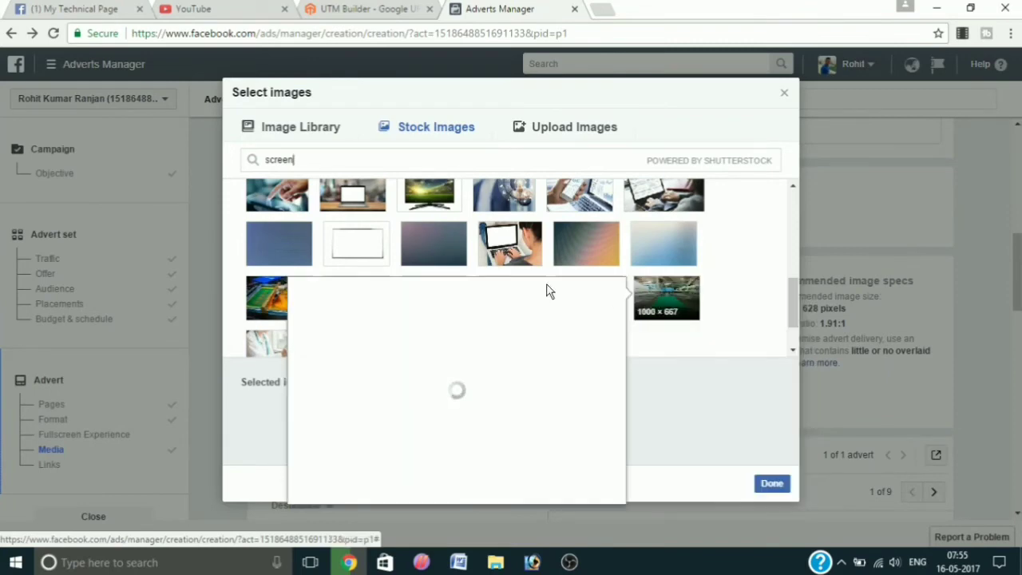
mouse_move(516, 255)
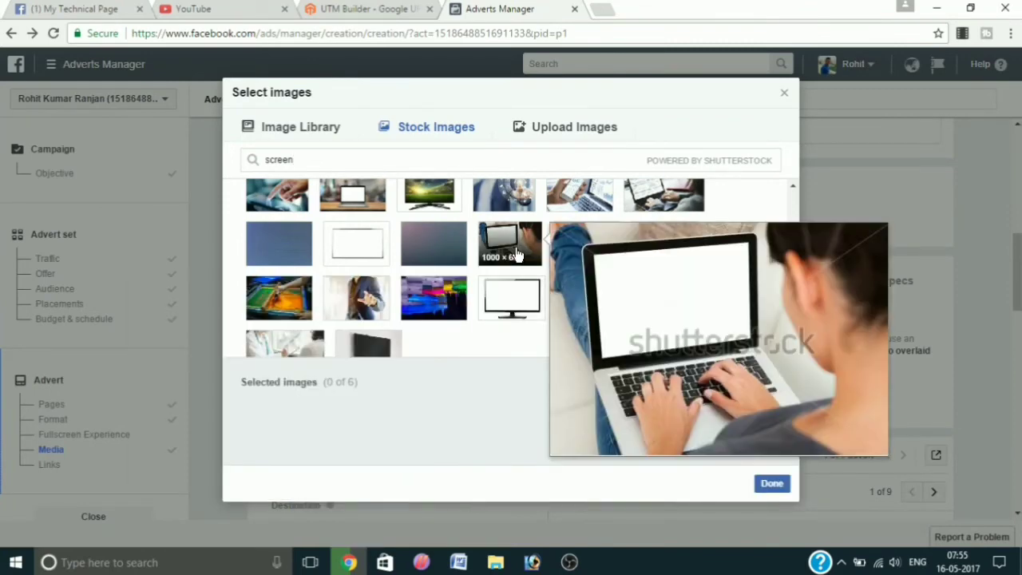
mouse_move(278, 295)
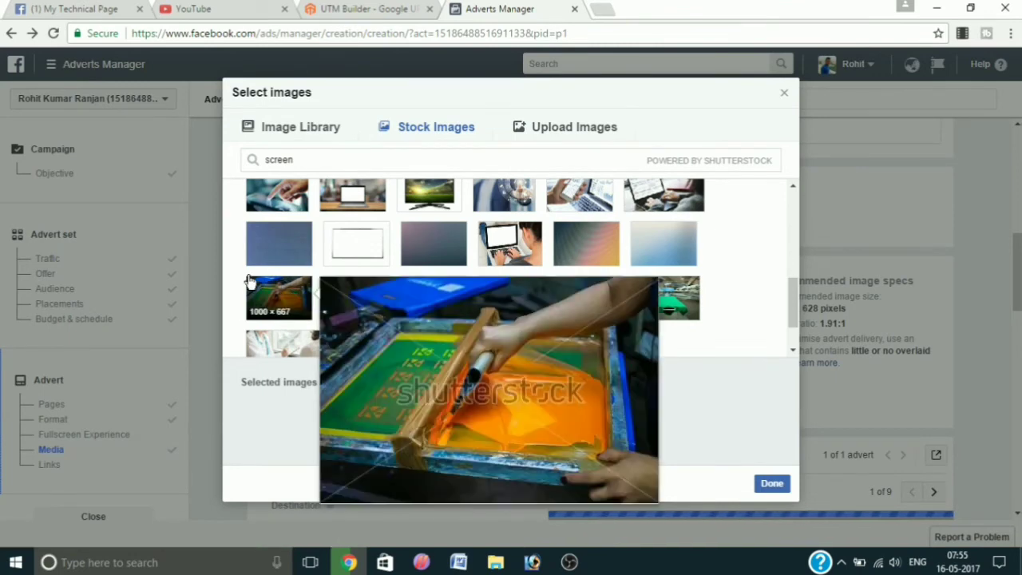
left_click(257, 281)
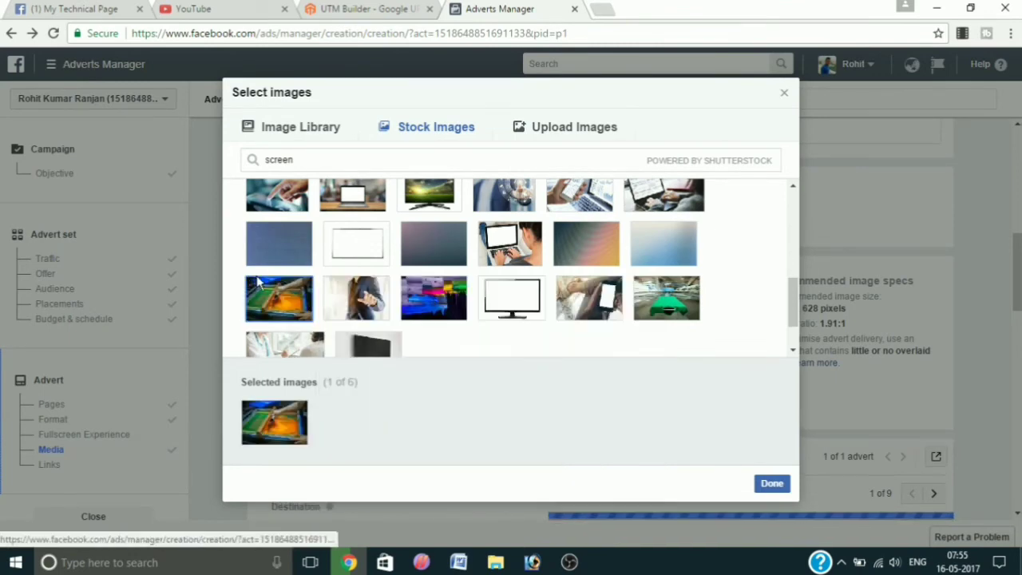
left_click(766, 484)
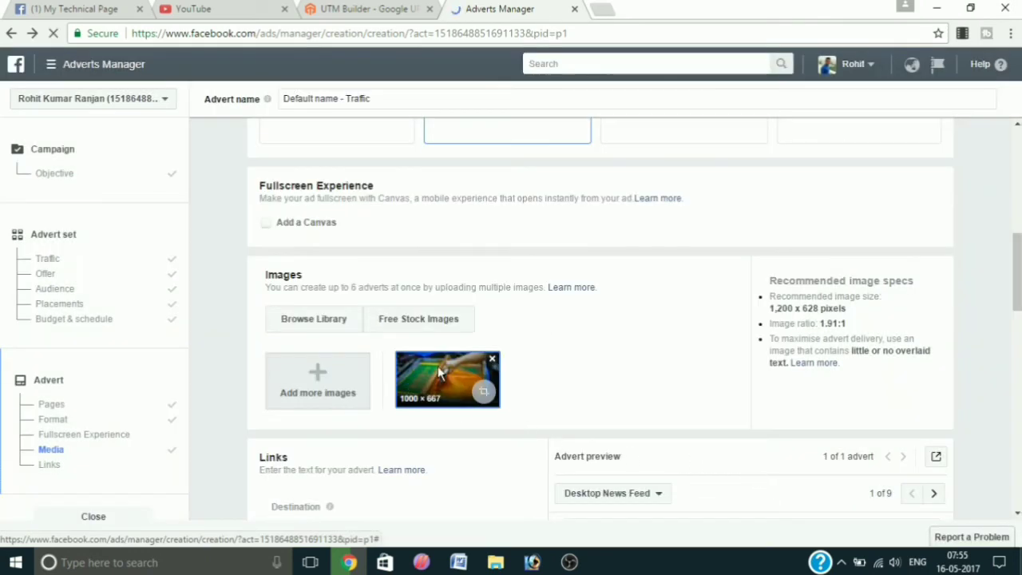
- Change the advert's connected Facebook Page to My Technical Page
scroll(859, 334, "down", 4)
scroll(859, 331, "down", 1)
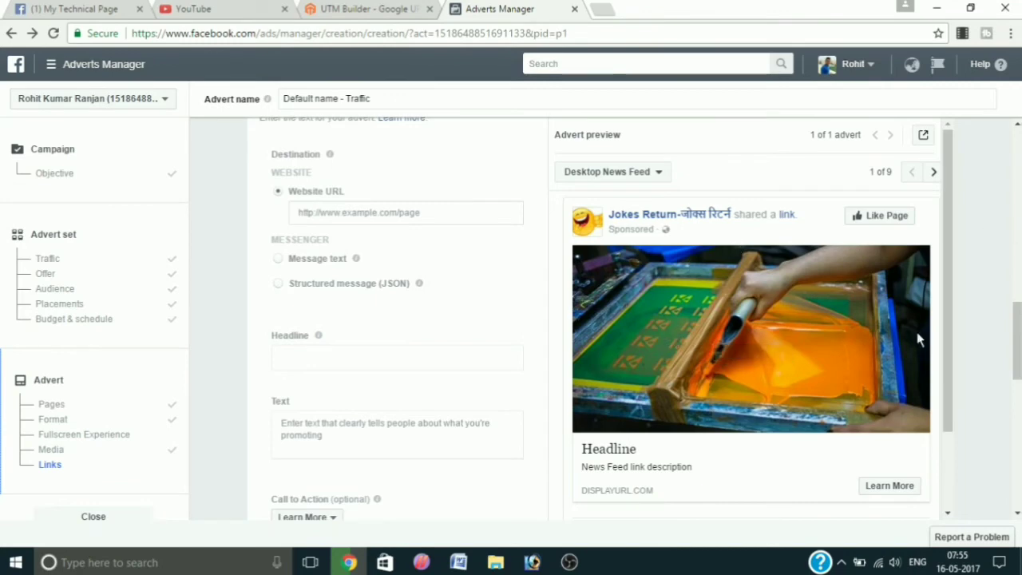
scroll(435, 209, "up", 10)
scroll(438, 208, "down", 1)
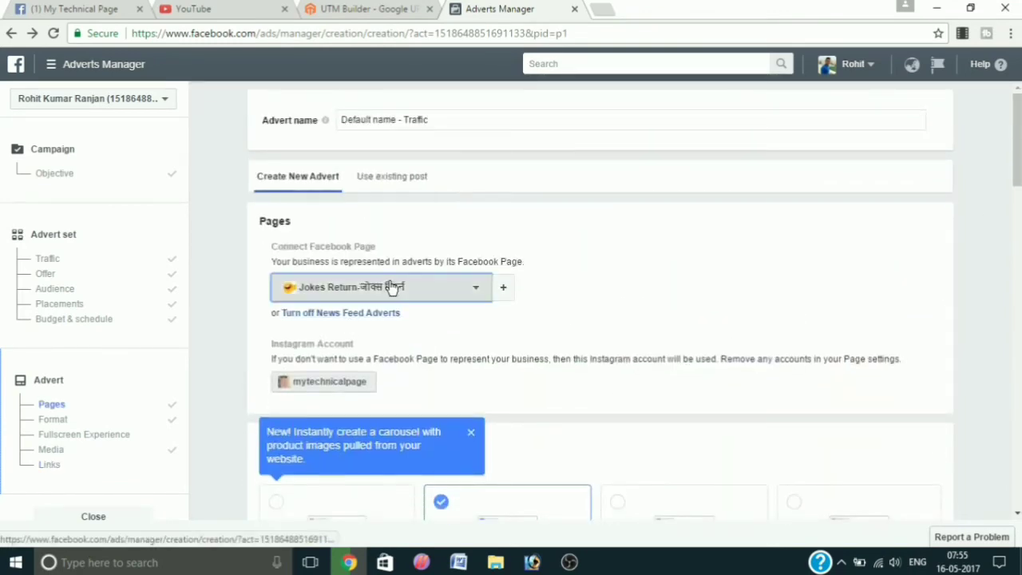
left_click(392, 287)
left_click(342, 405)
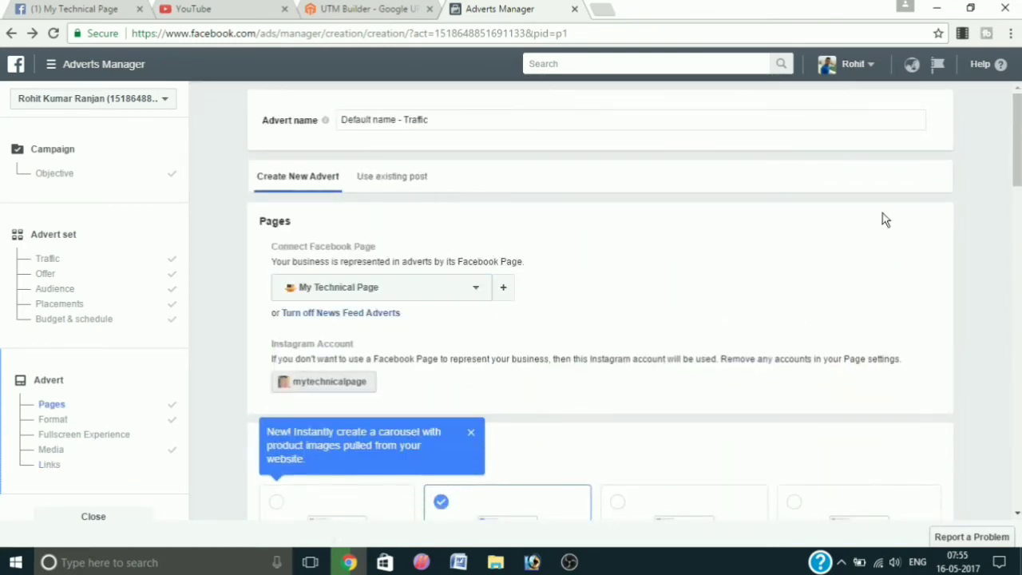
- Review the advert previews from Desktop News Feed through Desktop right column, and return to the Desktop News Feed preview
scroll(858, 230, "down", 10)
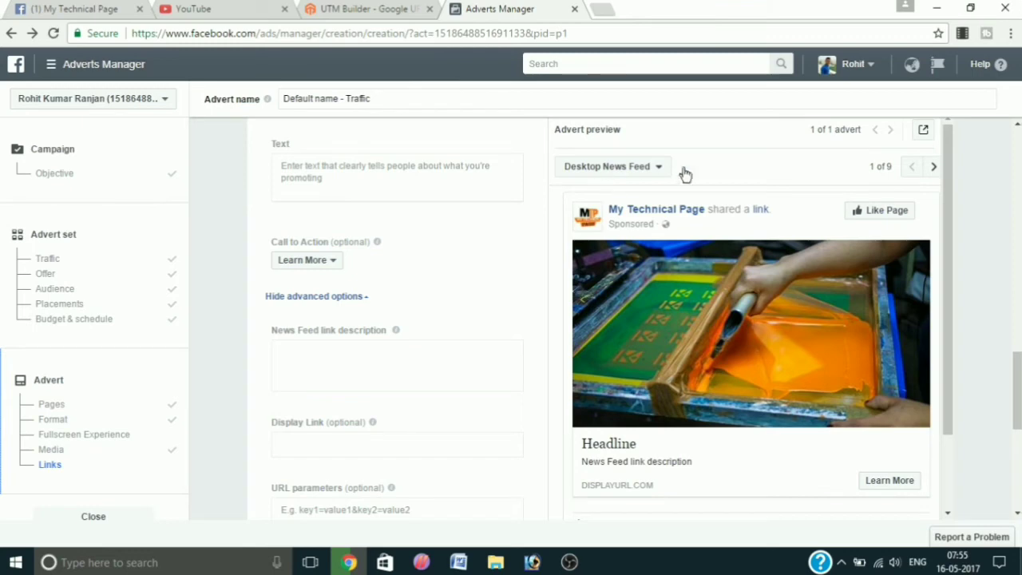
left_click(933, 167)
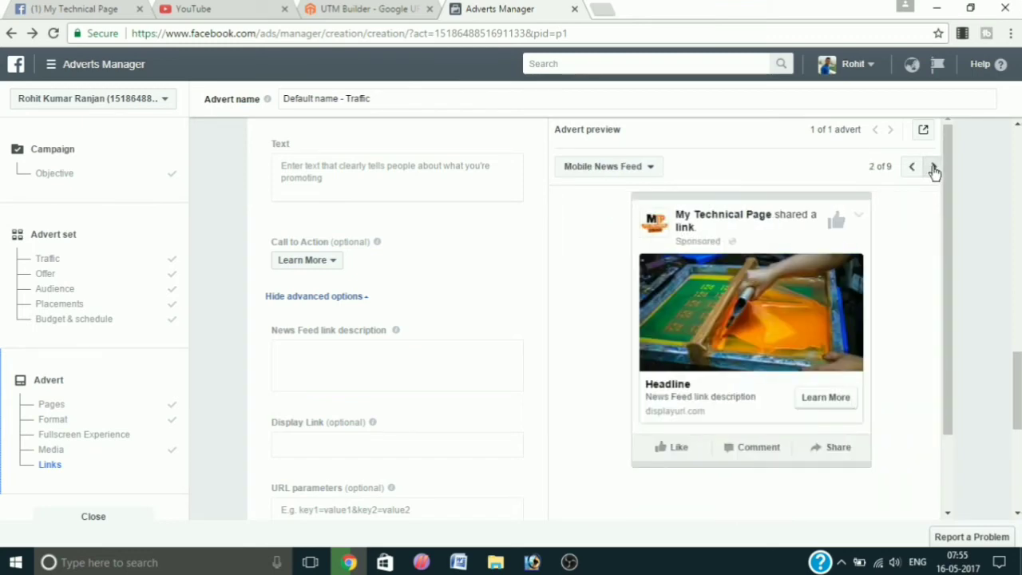
left_click(933, 167)
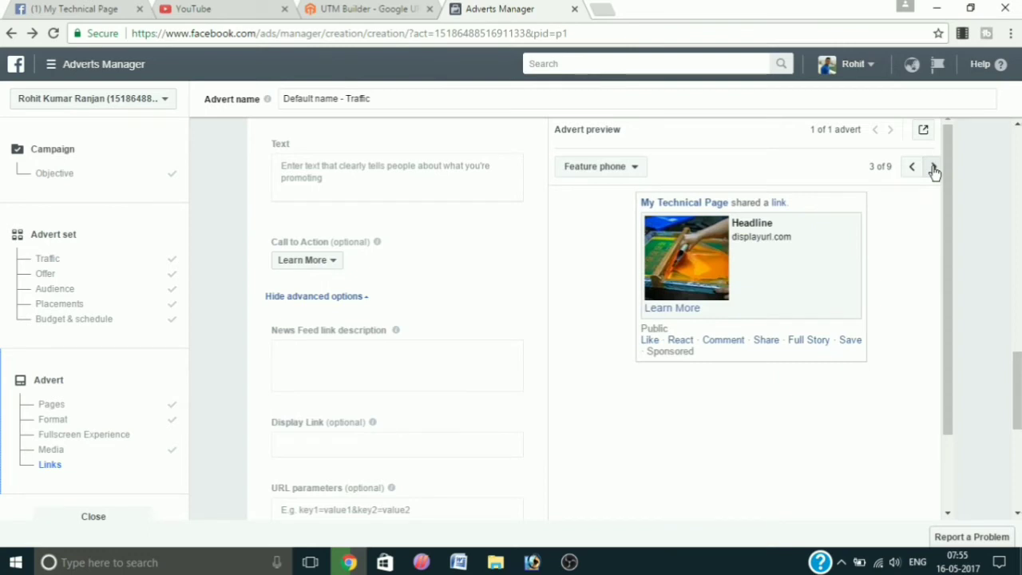
left_click(933, 168)
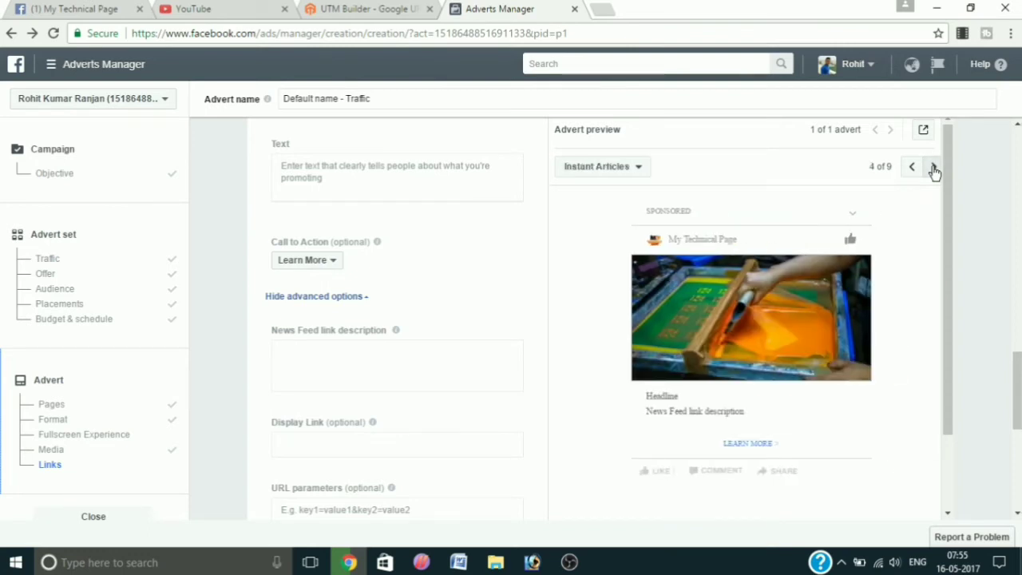
left_click(934, 169)
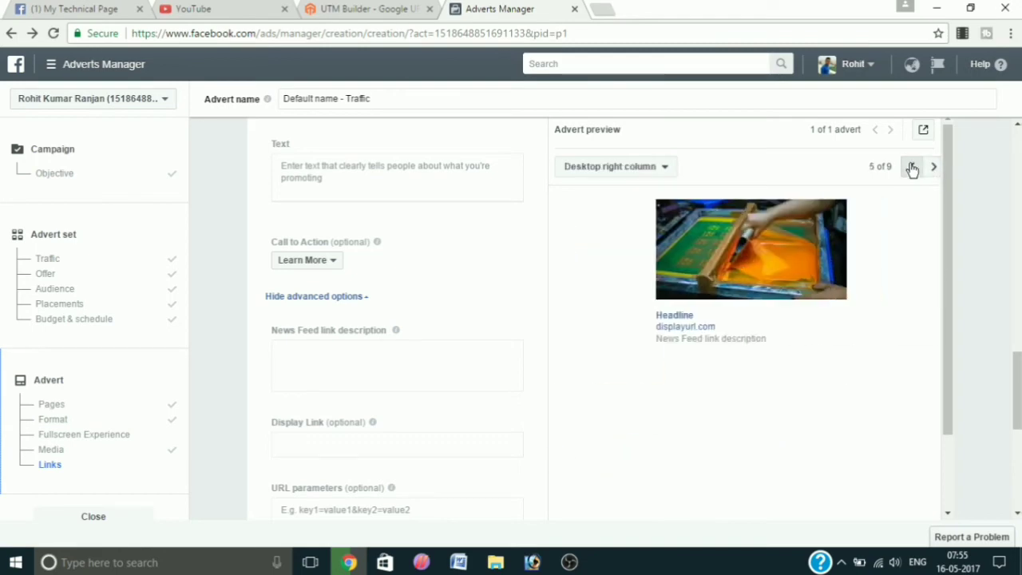
left_click(911, 168)
left_click(912, 167)
left_click(912, 167)
left_click(912, 168)
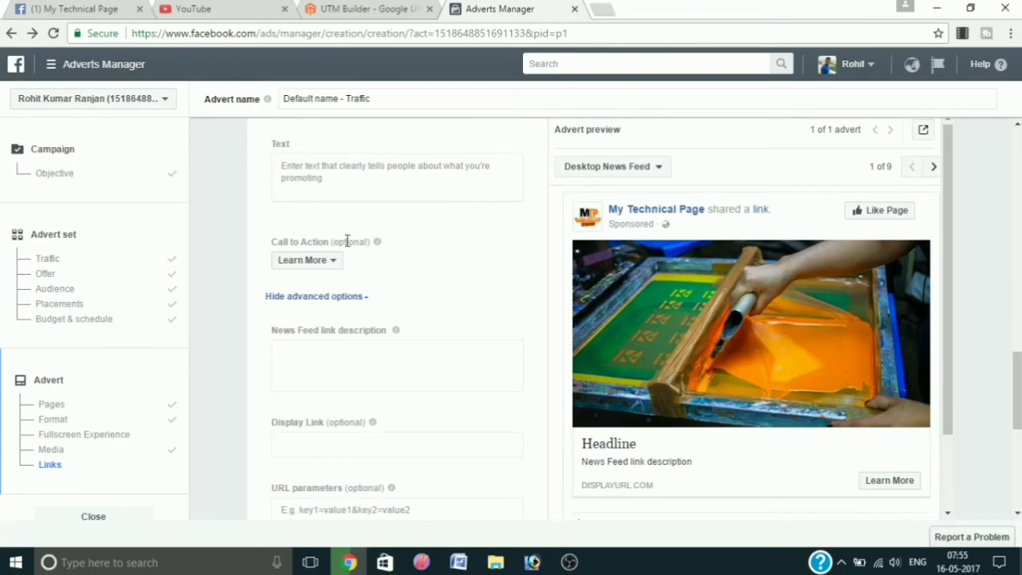
- Copy the generated UTM-tagged video link from the UTM Builder page
scroll(376, 248, "up", 5)
scroll(377, 244, "down", 4)
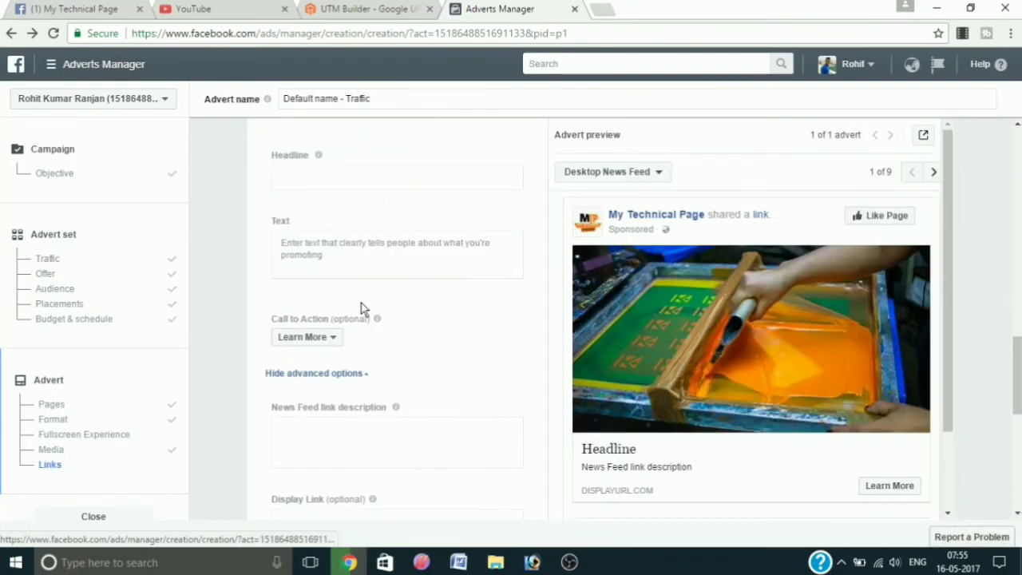
left_click(345, 12)
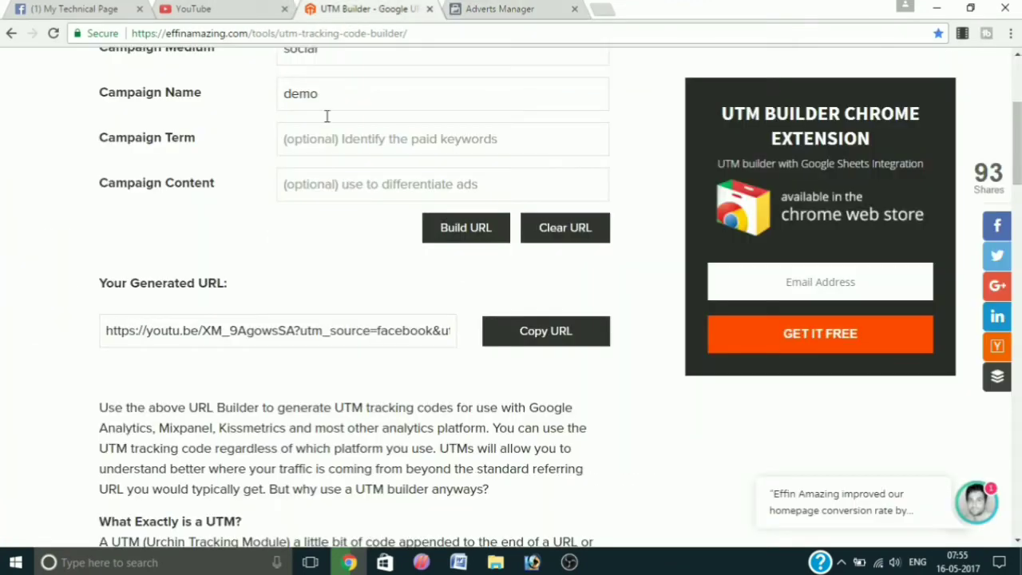
left_click(315, 334)
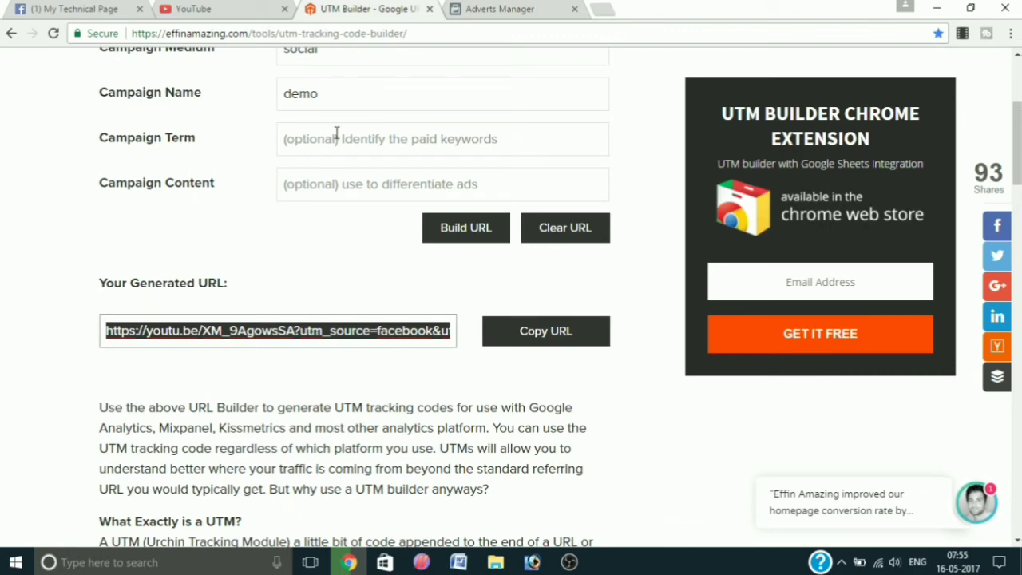
left_click(502, 9)
scroll(327, 184, "up", 5)
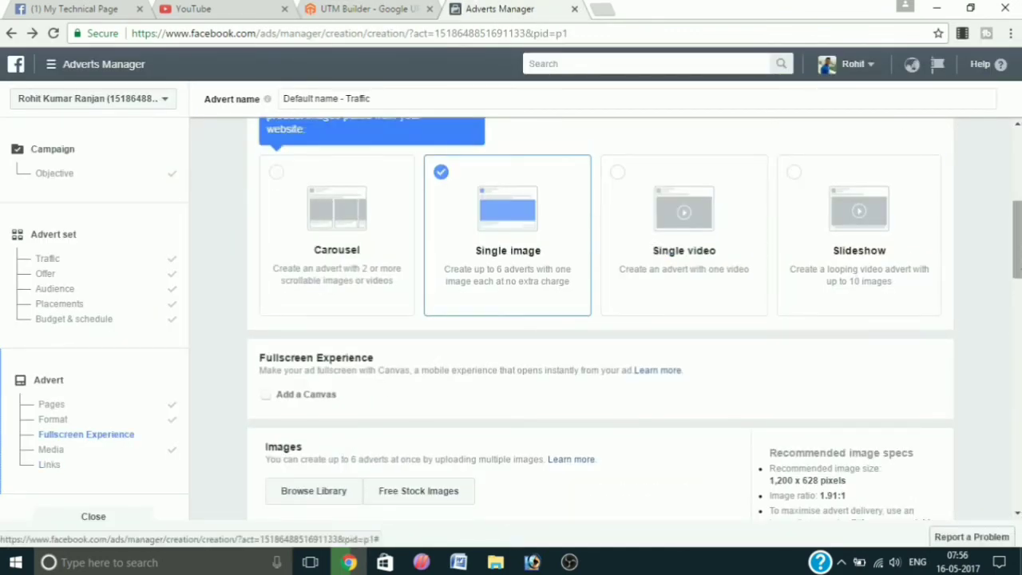
scroll(542, 359, "down", 4)
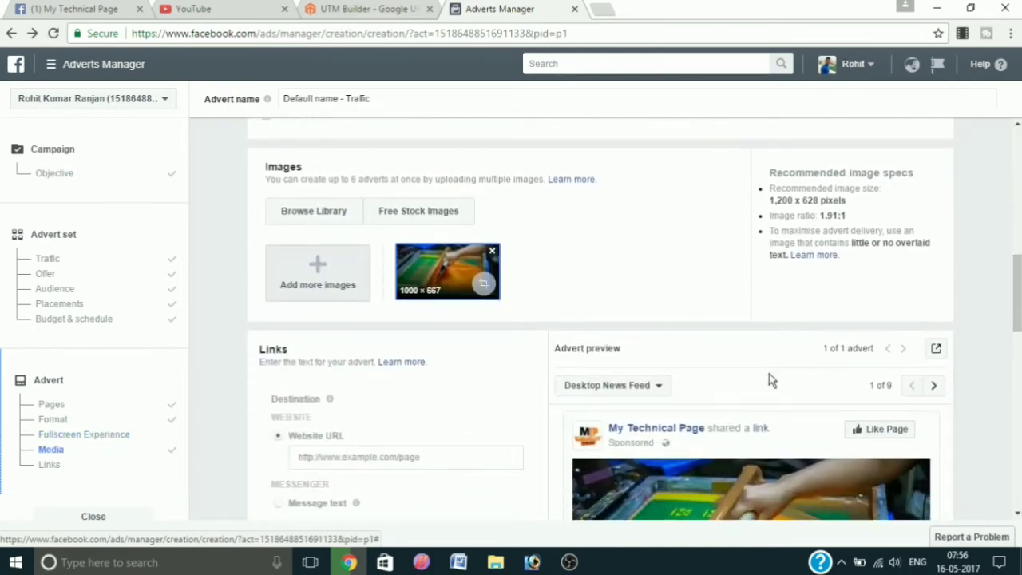
left_click(348, 456)
type("https://youtu.be/XM_9AgowsSA?utm_source=facebook&utm_medium=social&utm_campaign=demo")
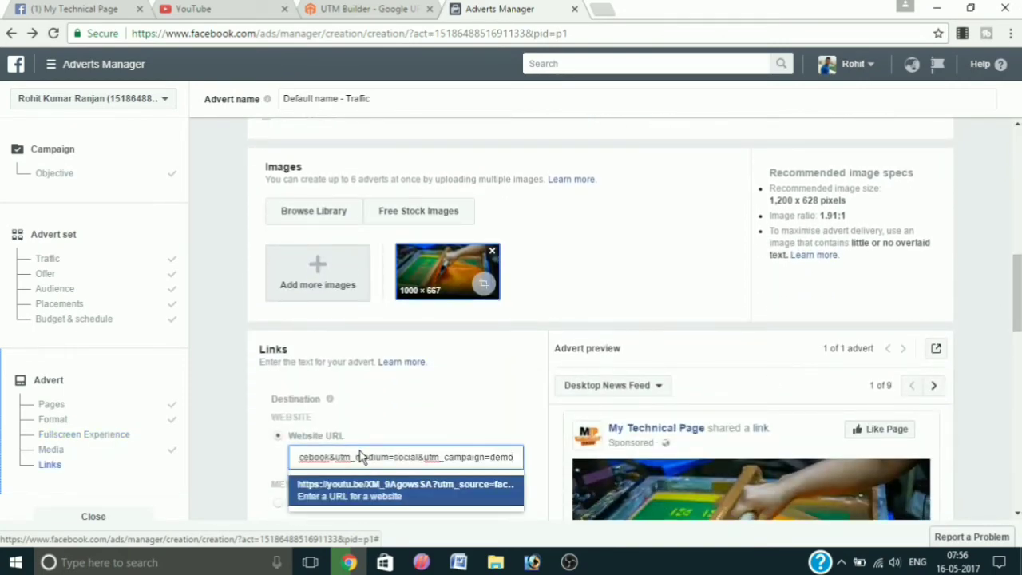
- Copy the video's title from YouTube into the advert's Headline: "How to Make Selected Area Screenshot in Laptop PC Window etc. Without Any Software!"
scroll(526, 399, "down", 3)
left_click(339, 251)
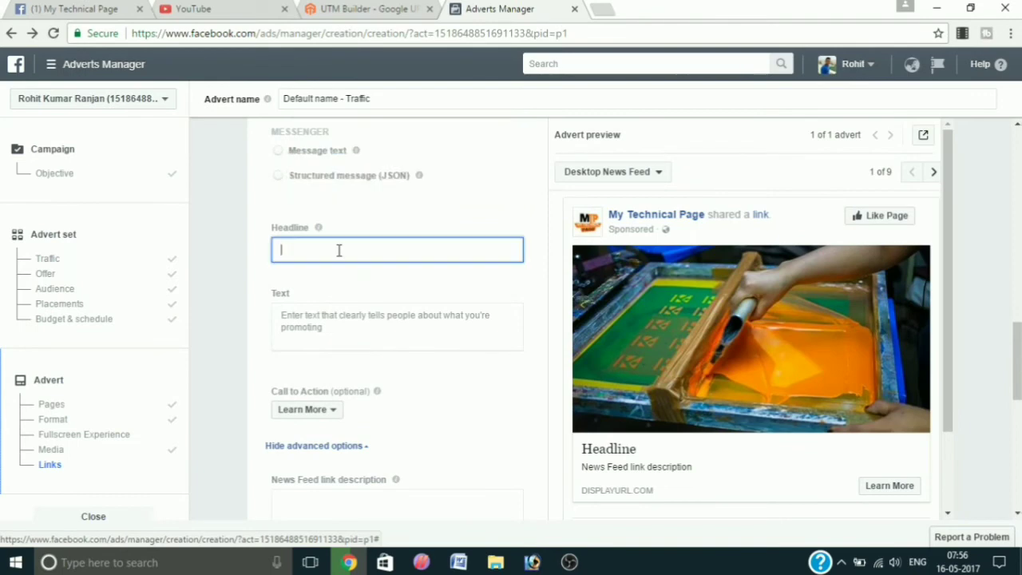
left_click(193, 9)
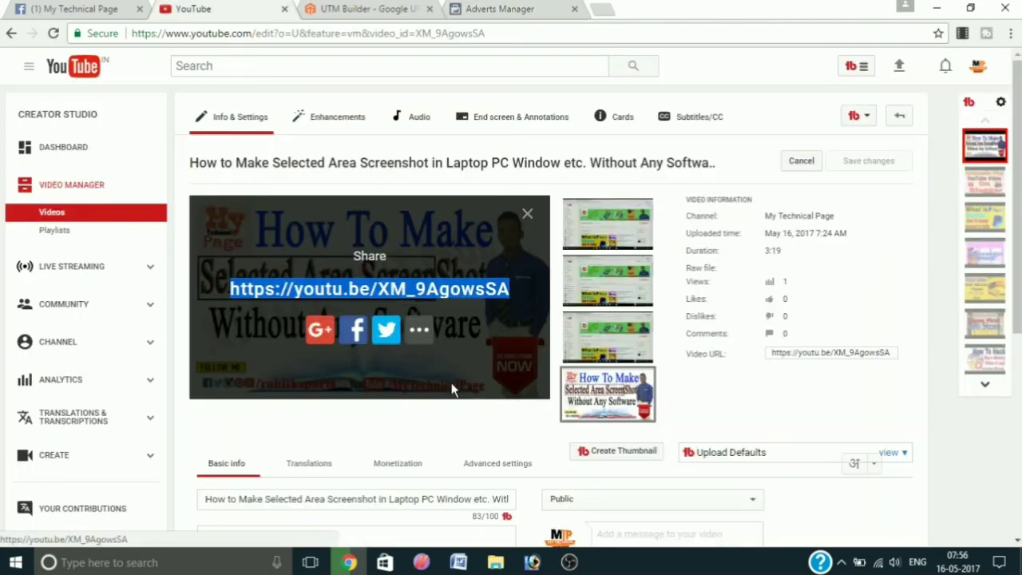
scroll(449, 388, "down", 5)
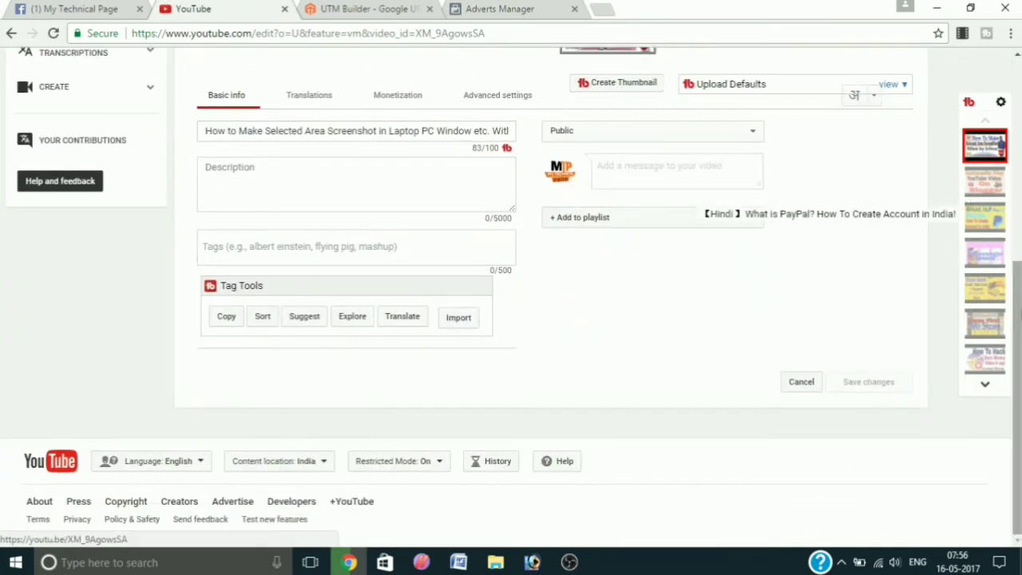
scroll(1018, 285, "up", 1)
left_click_drag(208, 216, 687, 206)
key("ctrl+c")
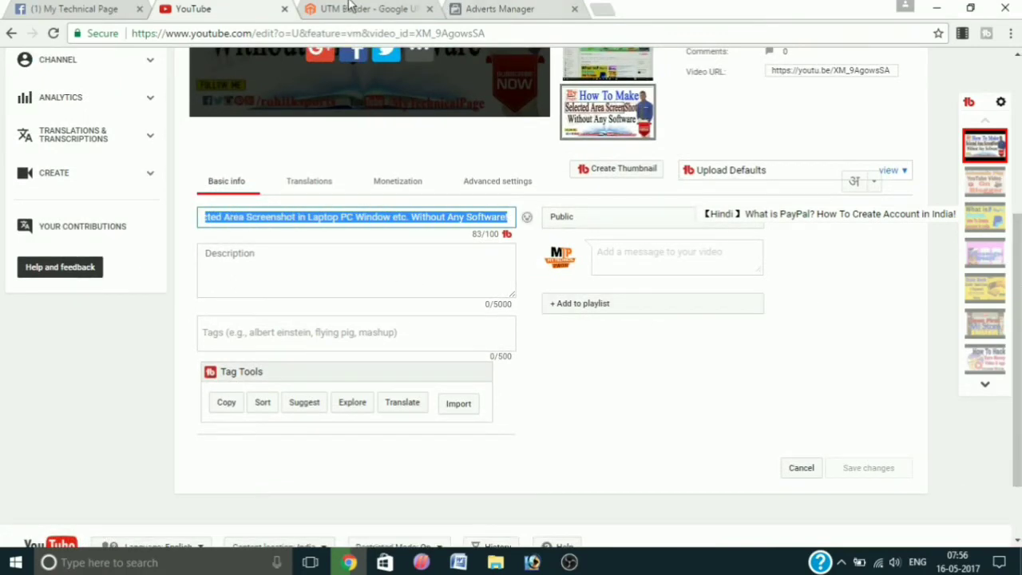
left_click(505, 9)
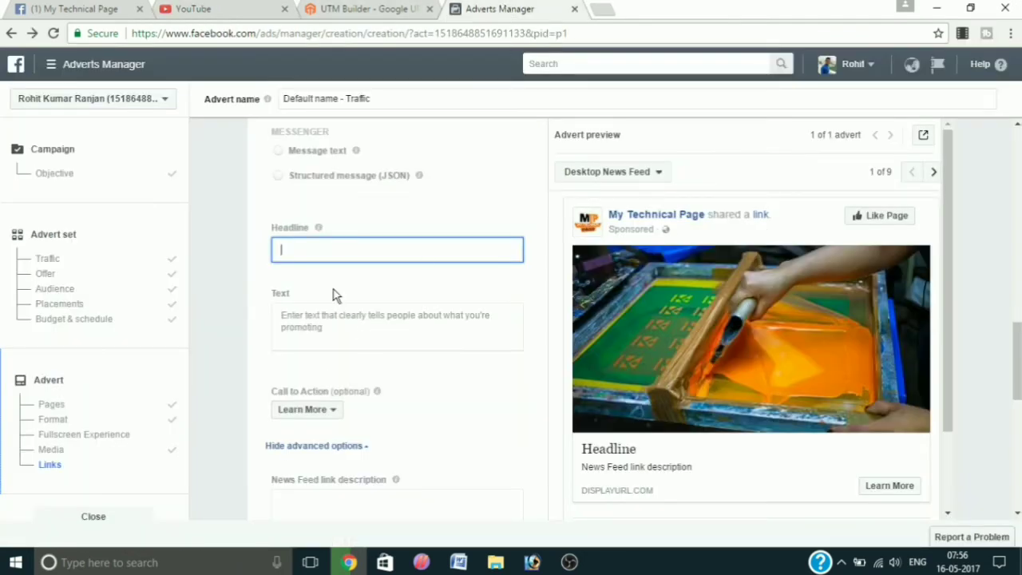
key("ctrl+v")
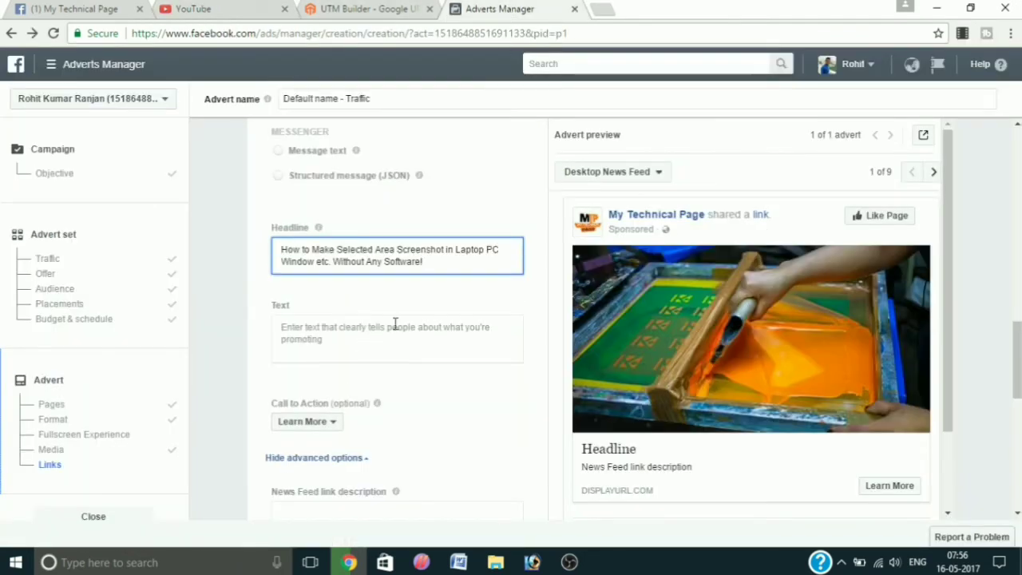
- Try to place the order for the advert, leaving its text and optional display link empty
left_click(347, 337)
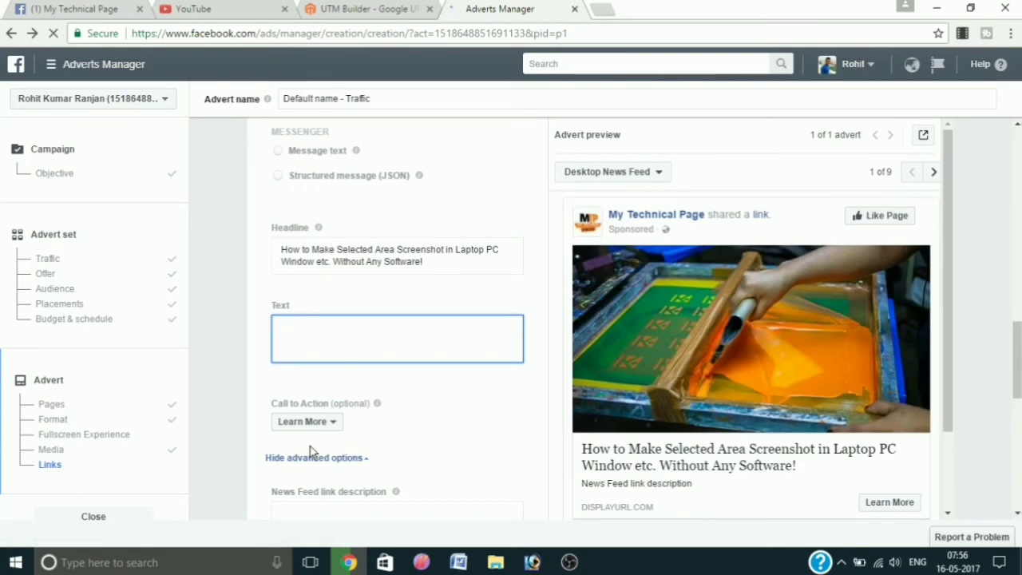
scroll(331, 421, "down", 3)
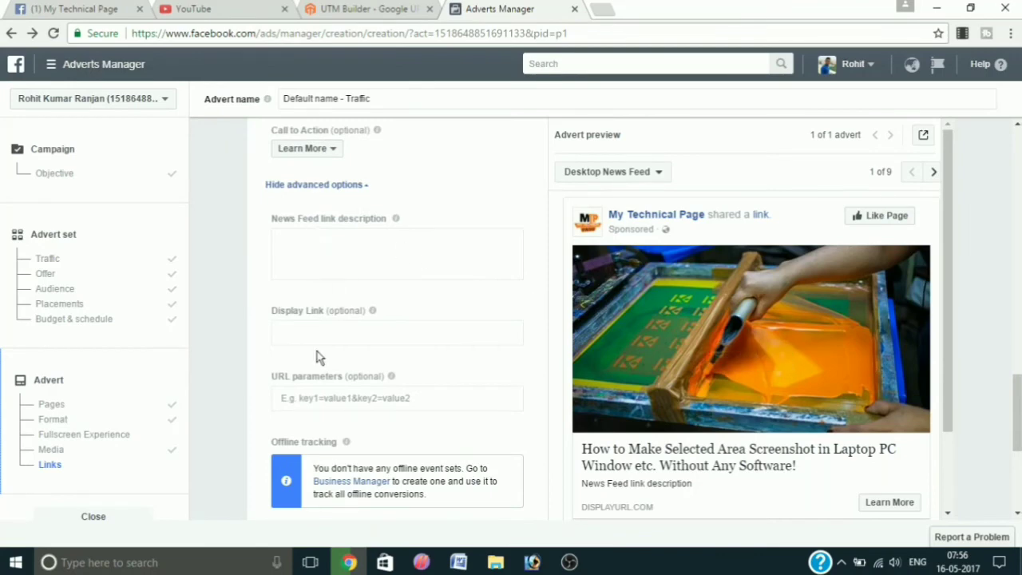
left_click(325, 333)
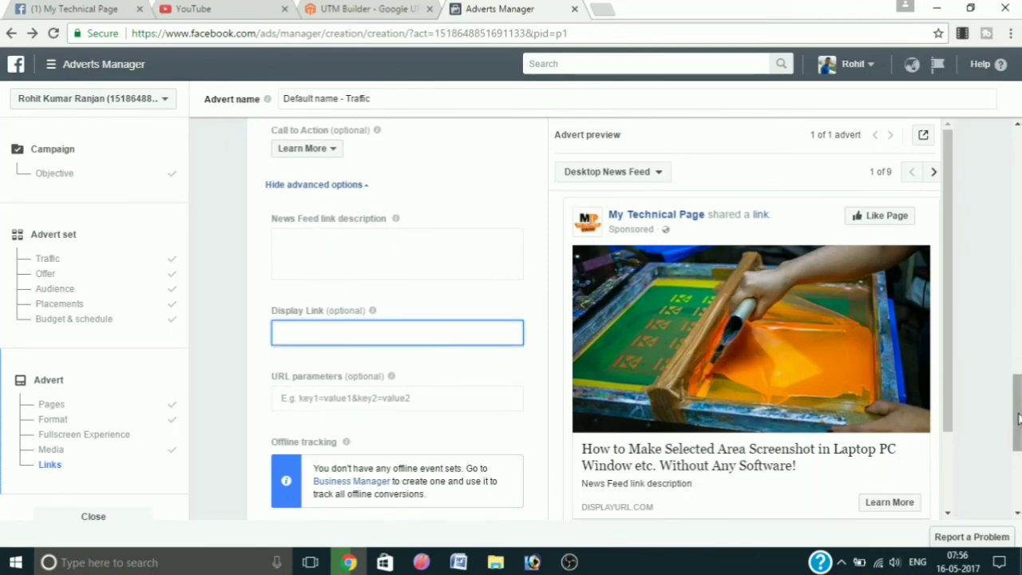
scroll(1016, 413, "down", 3)
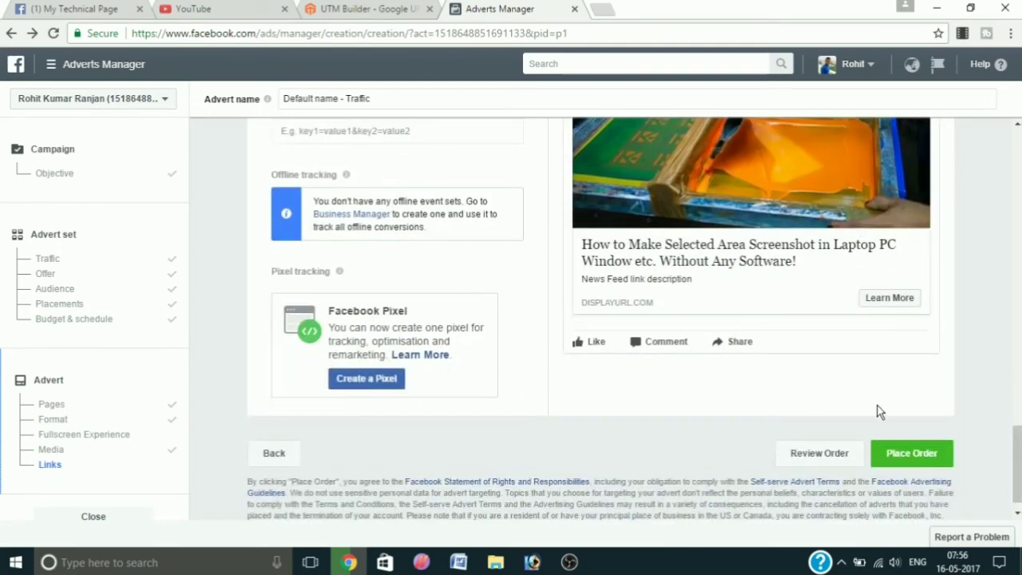
left_click(910, 453)
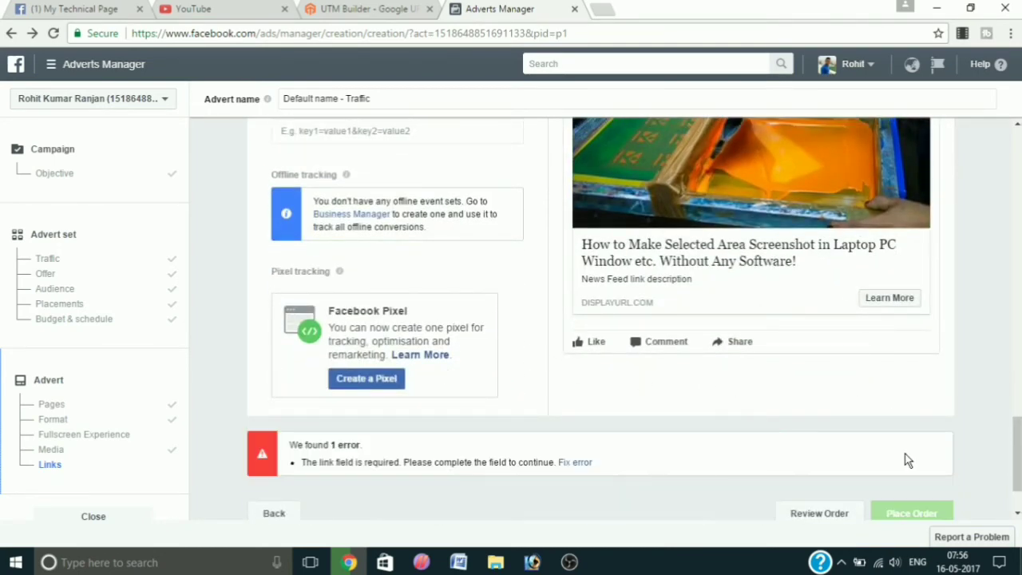
- Enter "See Something Techy See Something New" as the advert's text
scroll(473, 458, "up", 8)
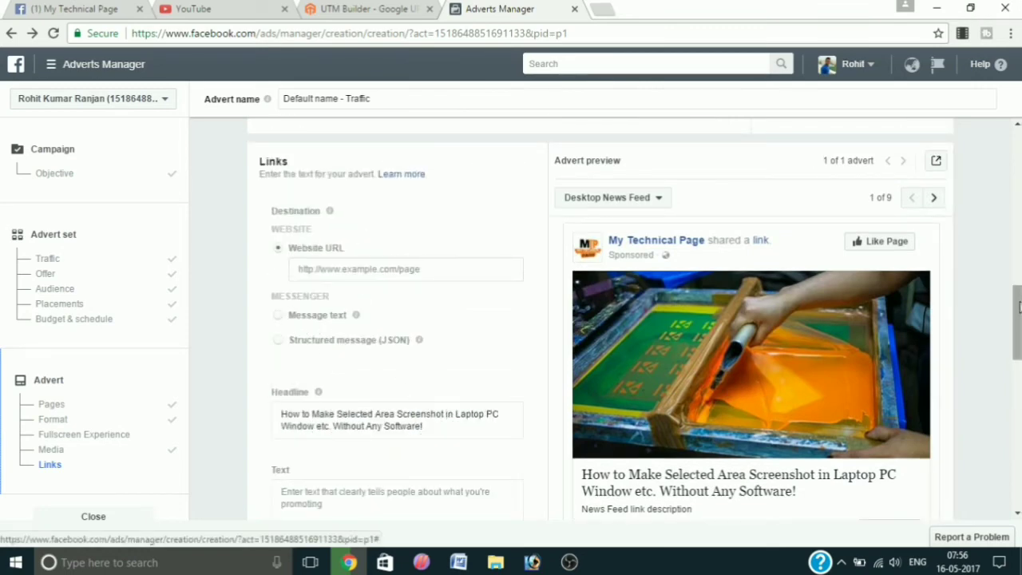
left_click_drag(1017, 319, 1016, 356)
left_click(318, 316)
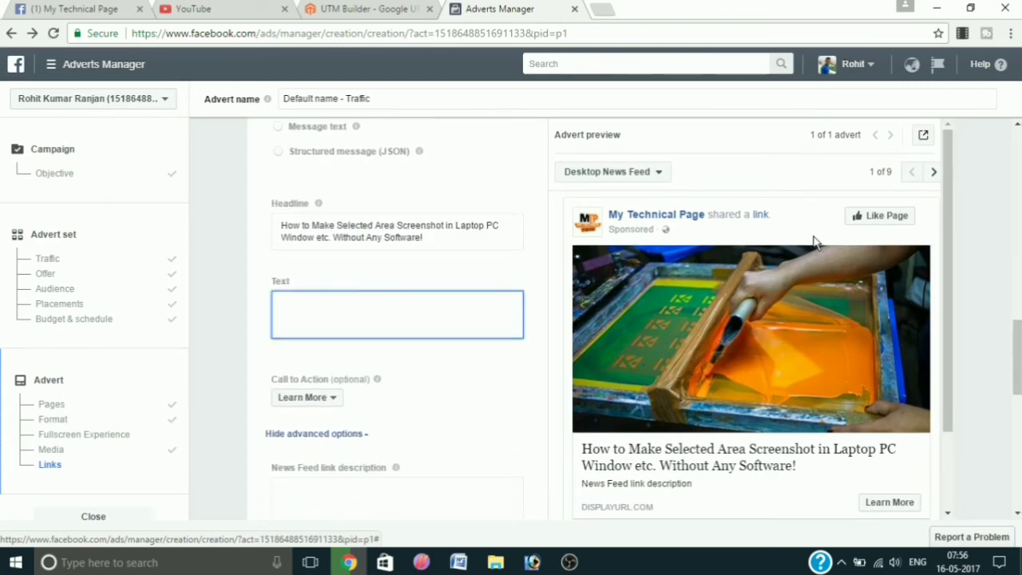
type("See")
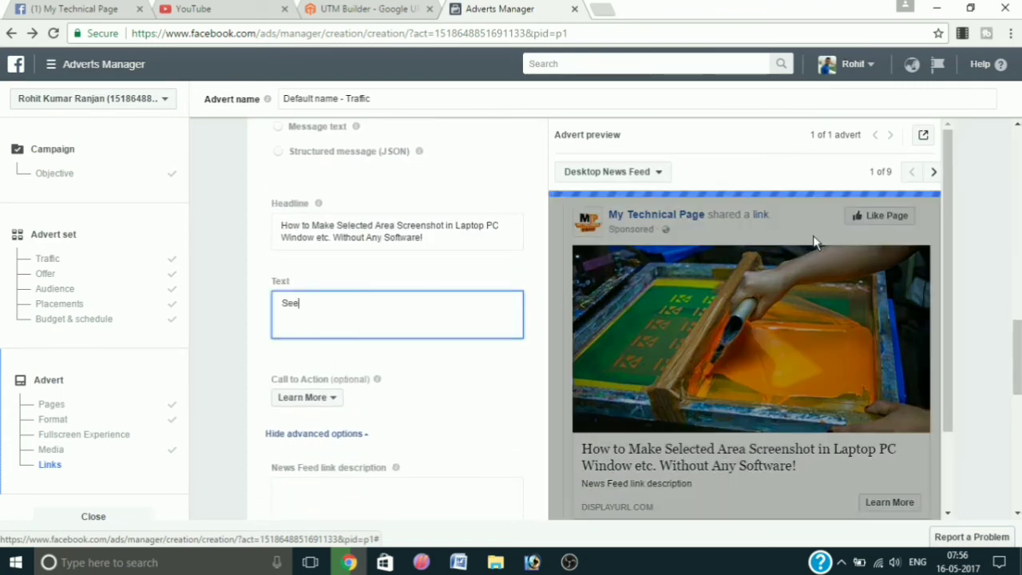
type(" Something")
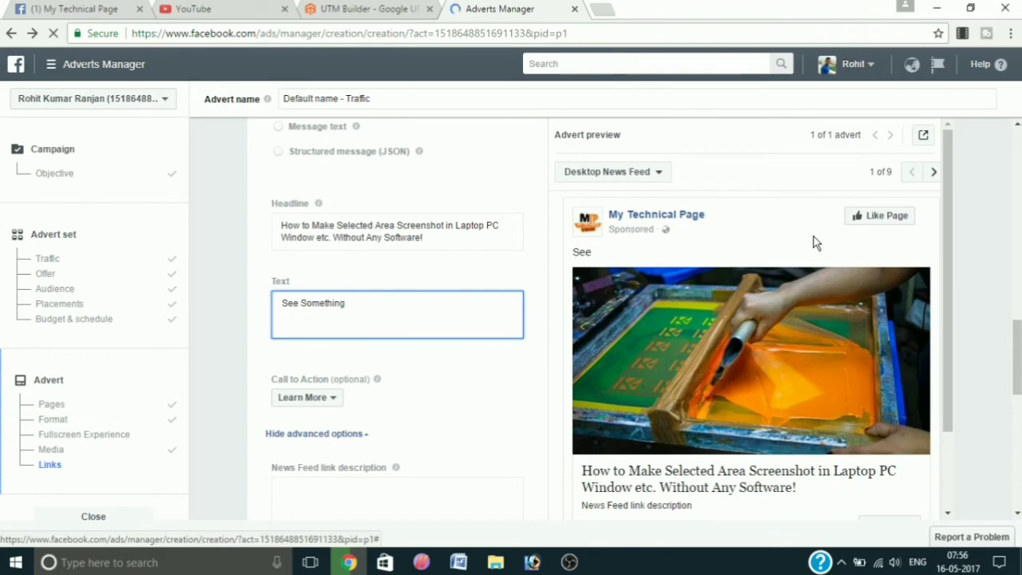
type(" Techy")
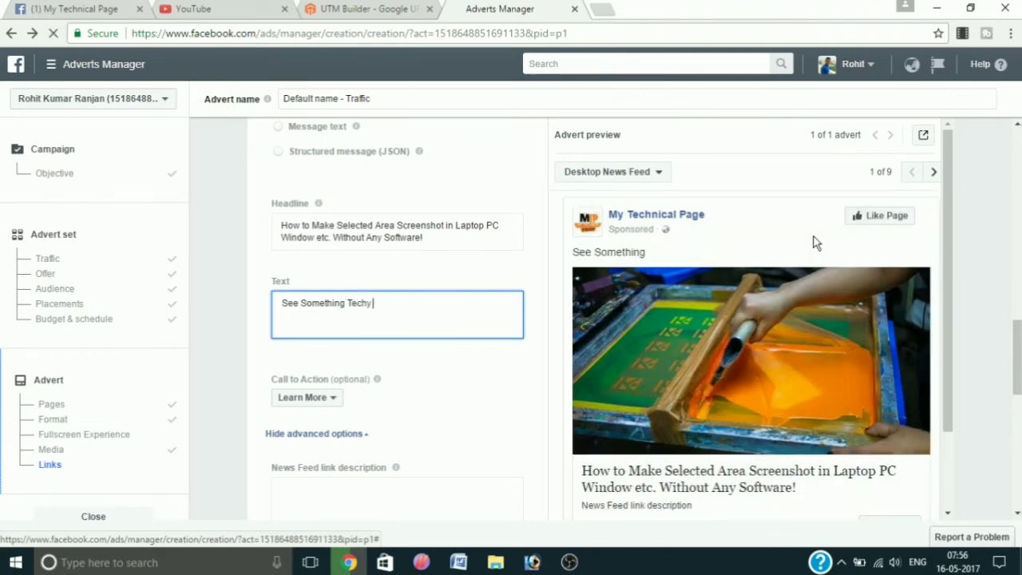
key("ctrl+s")
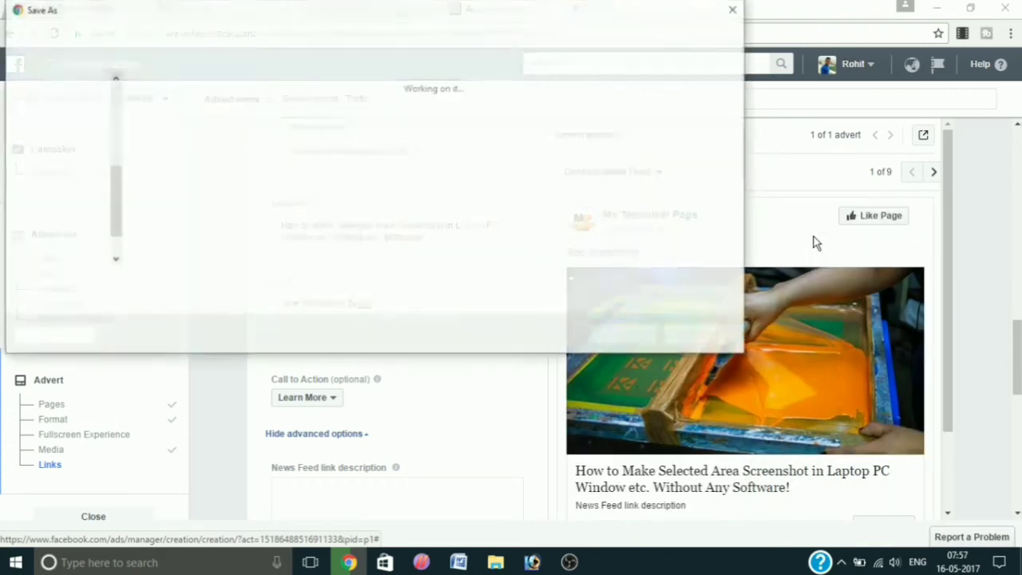
left_click(735, 9)
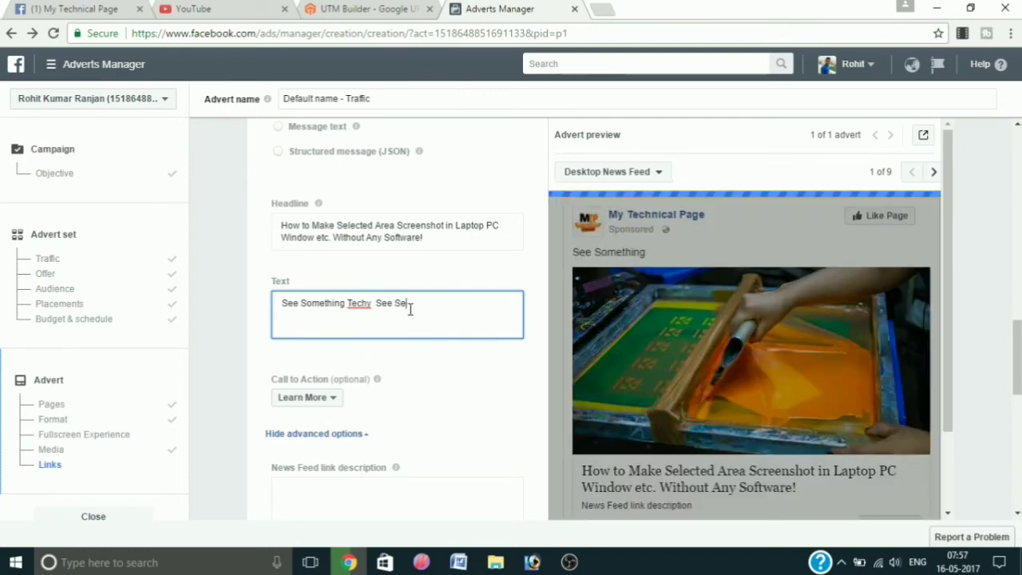
type("Something New")
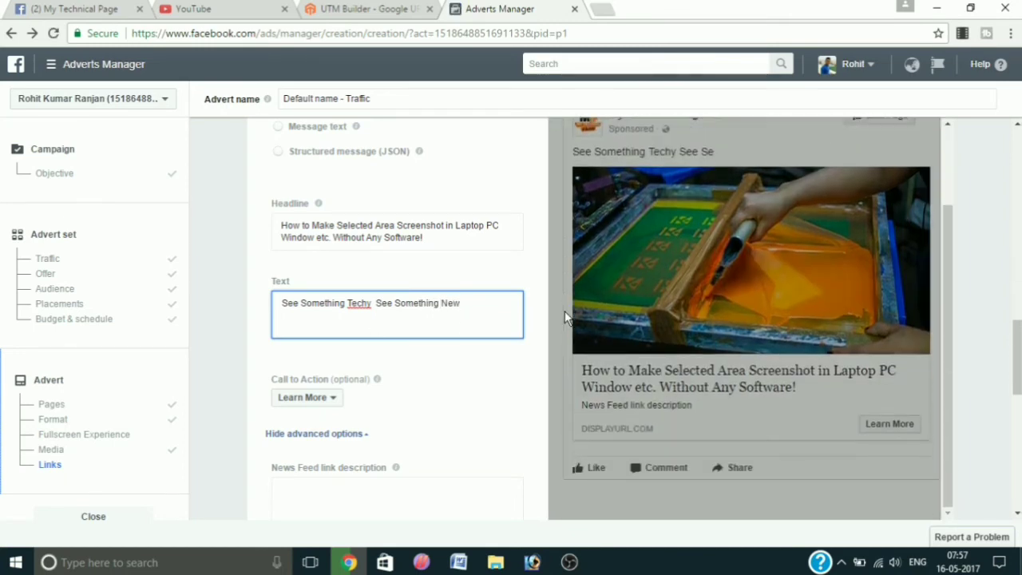
- Open the order review and change the advert name to ads 12
left_click_drag(1013, 339, 1012, 454)
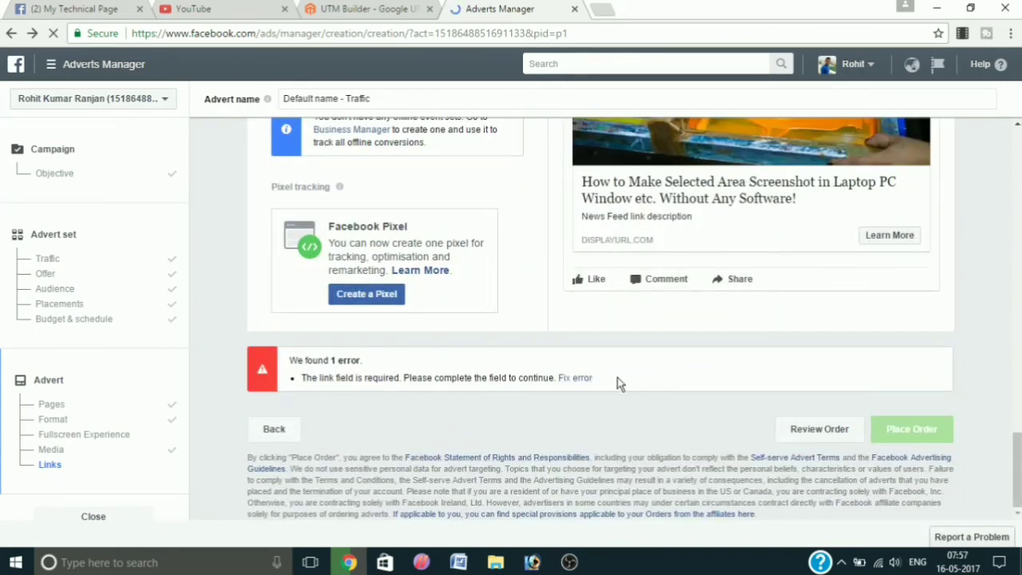
left_click(842, 431)
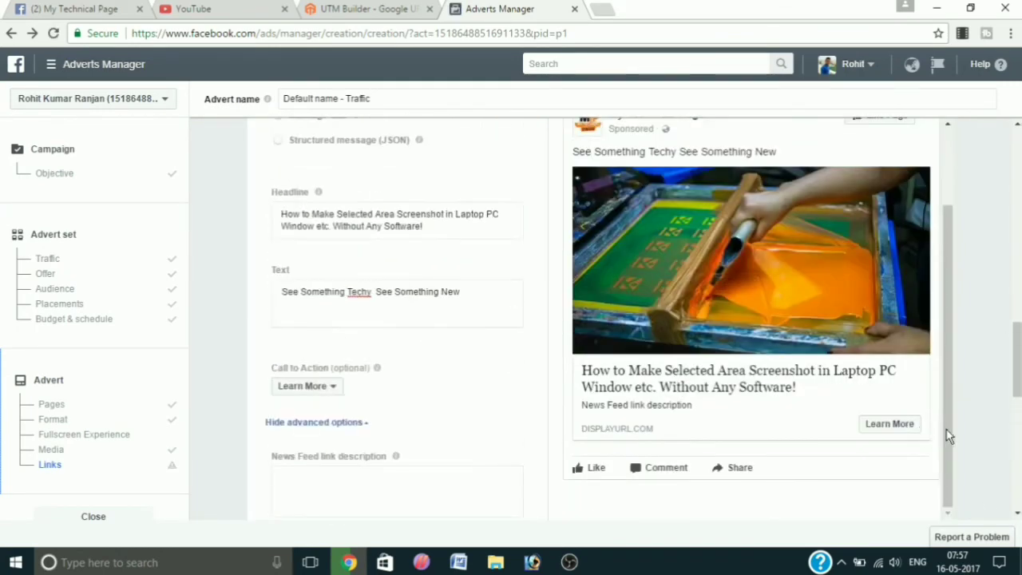
scroll(626, 210, "down", 3)
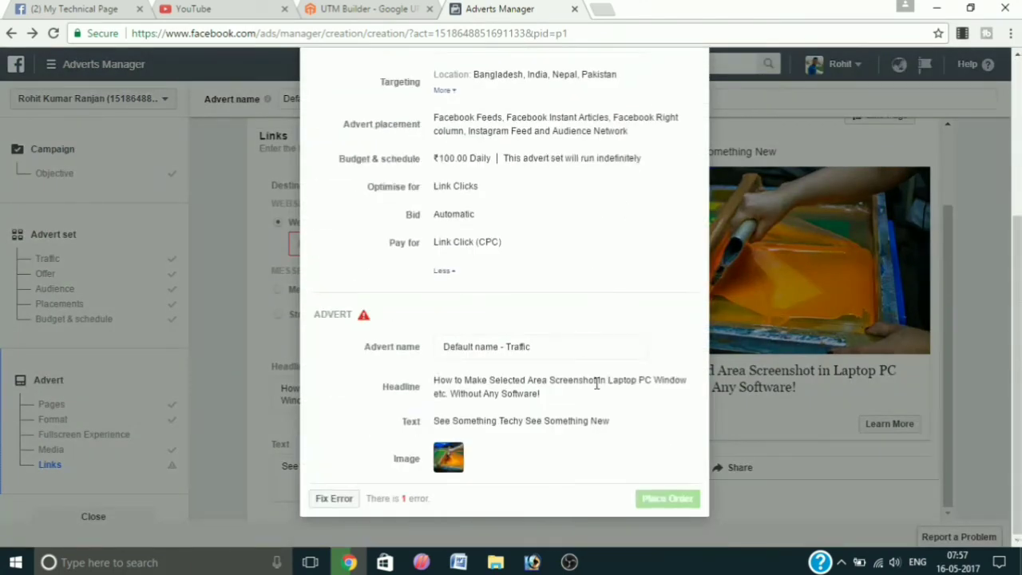
left_click(501, 346)
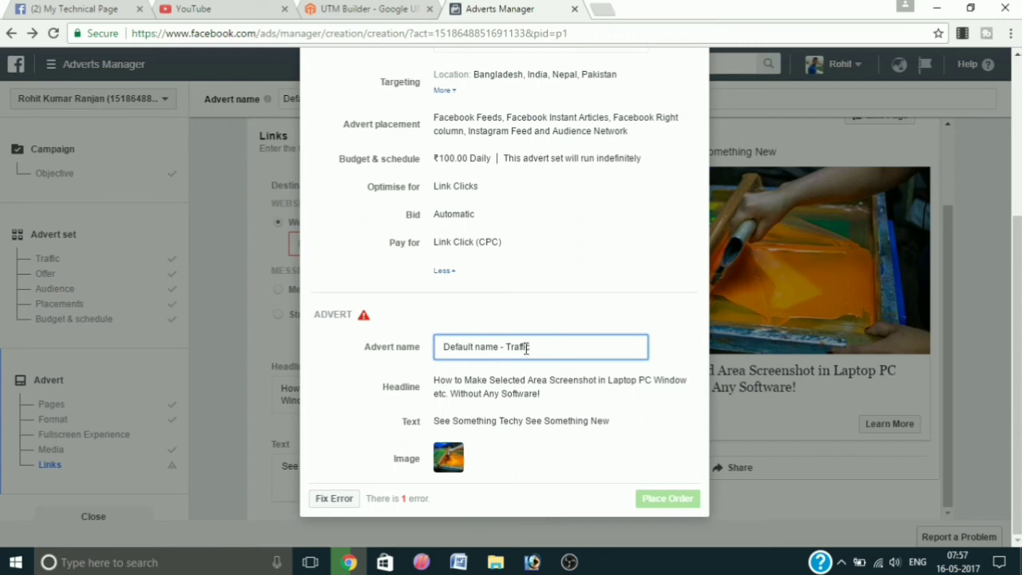
left_click_drag(539, 346, 398, 352)
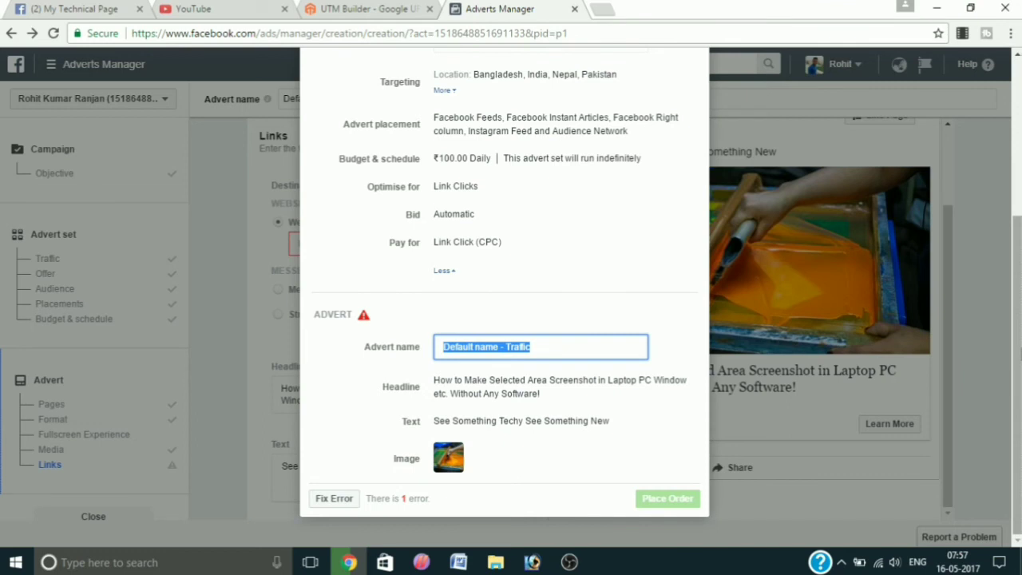
type("ads")
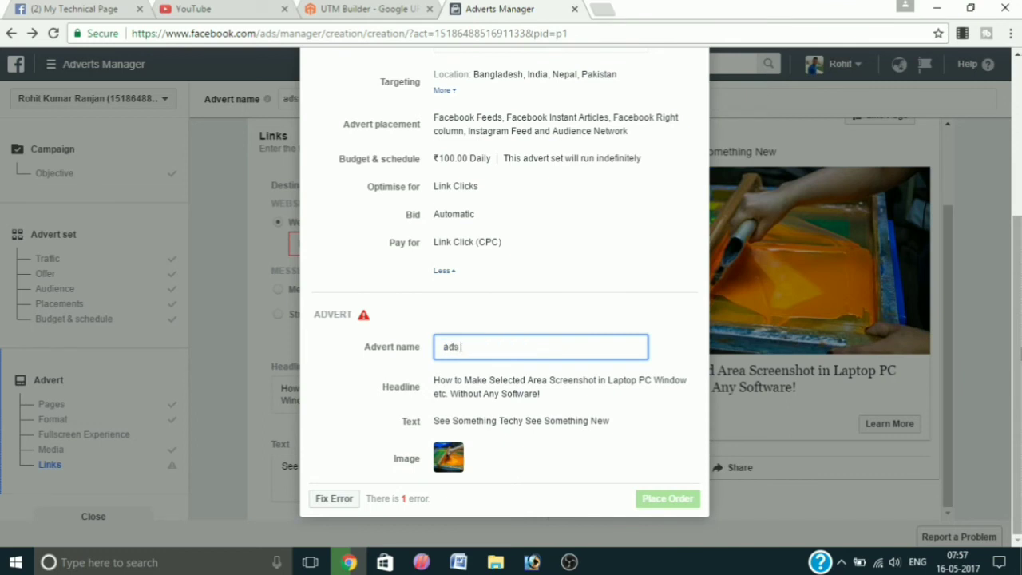
type(" 12")
left_click(571, 497)
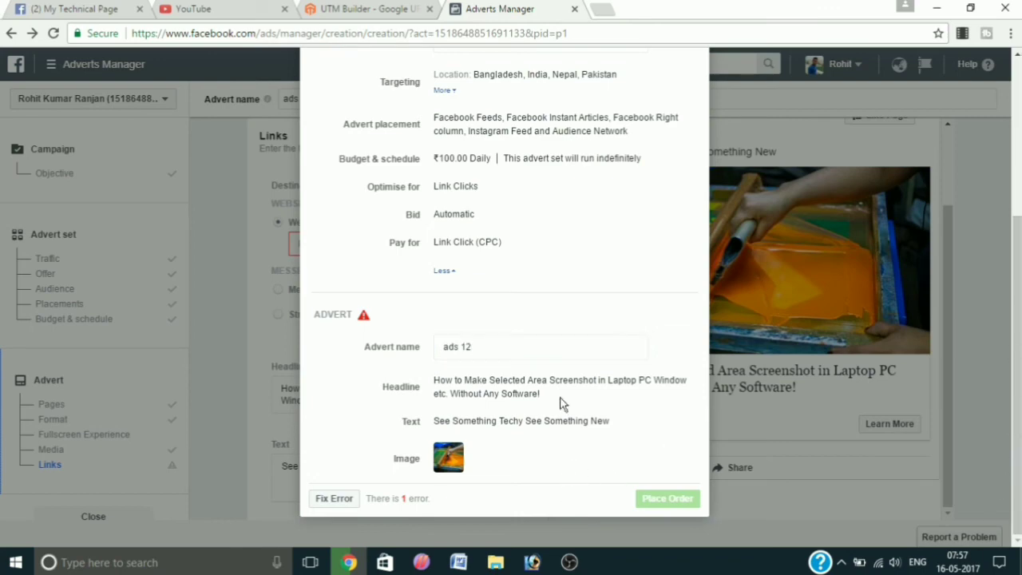
- Look through the order review's campaign, advert set and advert details, and go back to the Website URL field that needs fixing
scroll(468, 258, "up", 3)
scroll(468, 258, "down", 4)
scroll(468, 257, "up", 4)
scroll(466, 260, "down", 5)
left_click(337, 498)
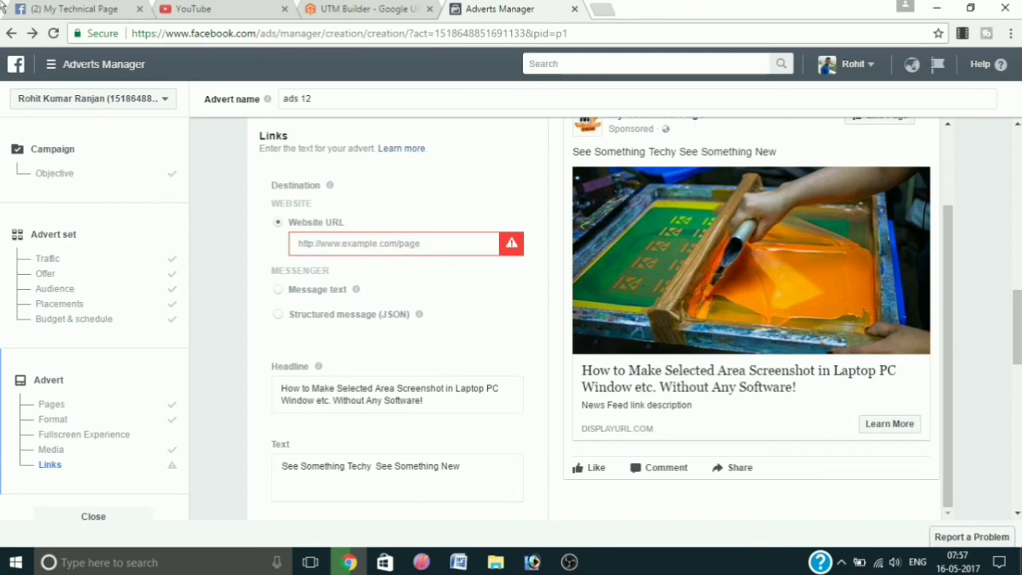
- Try to copy the generated link from UTM Builder again and paste it as the advert's Website URL
left_click(364, 10)
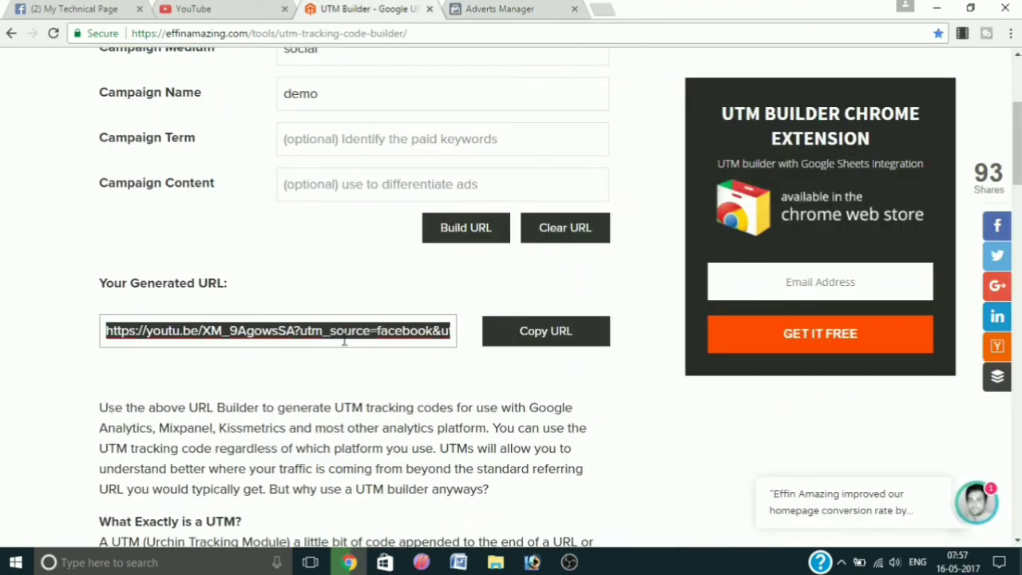
left_click(533, 335)
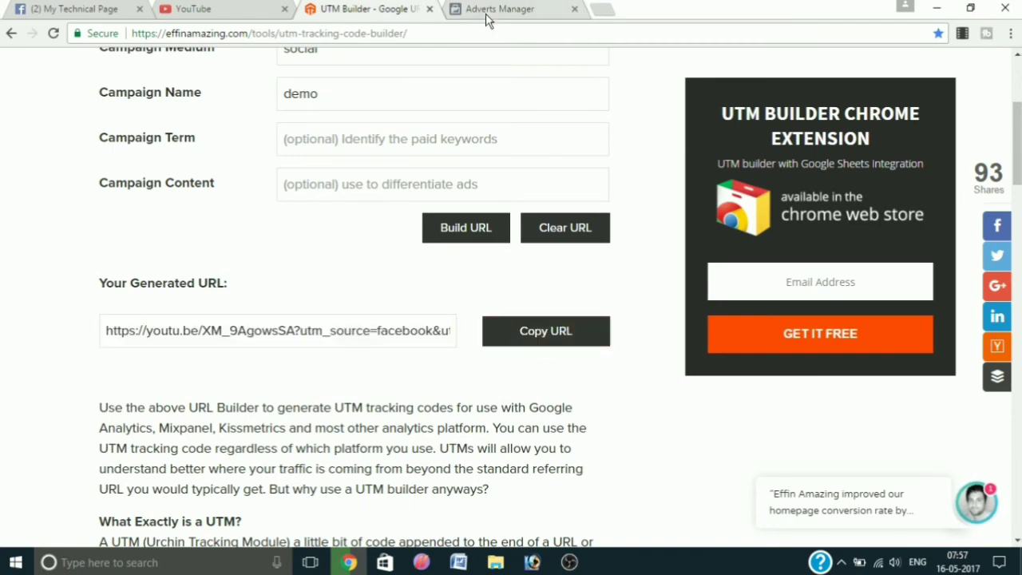
left_click(511, 9)
left_click(416, 243)
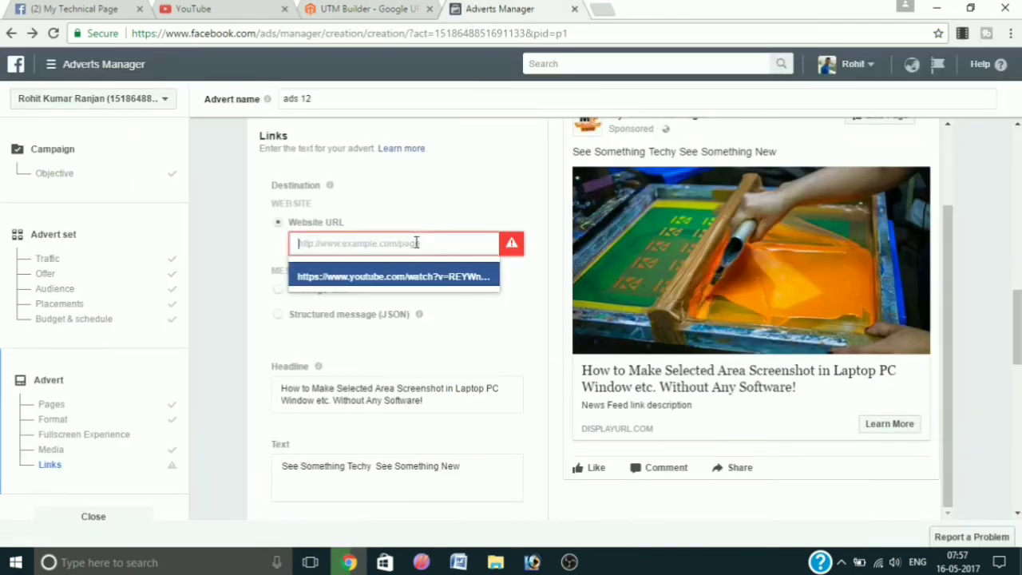
type("How to Make Selected Area Screenshot in Laptop PC Window etc. Without Any Software!")
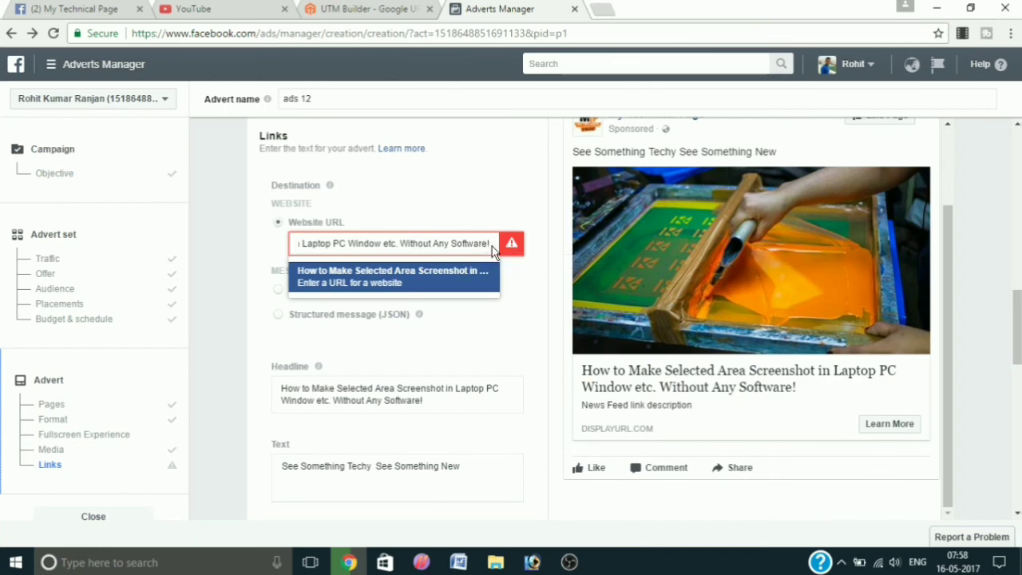
left_click_drag(208, 272, 522, 289)
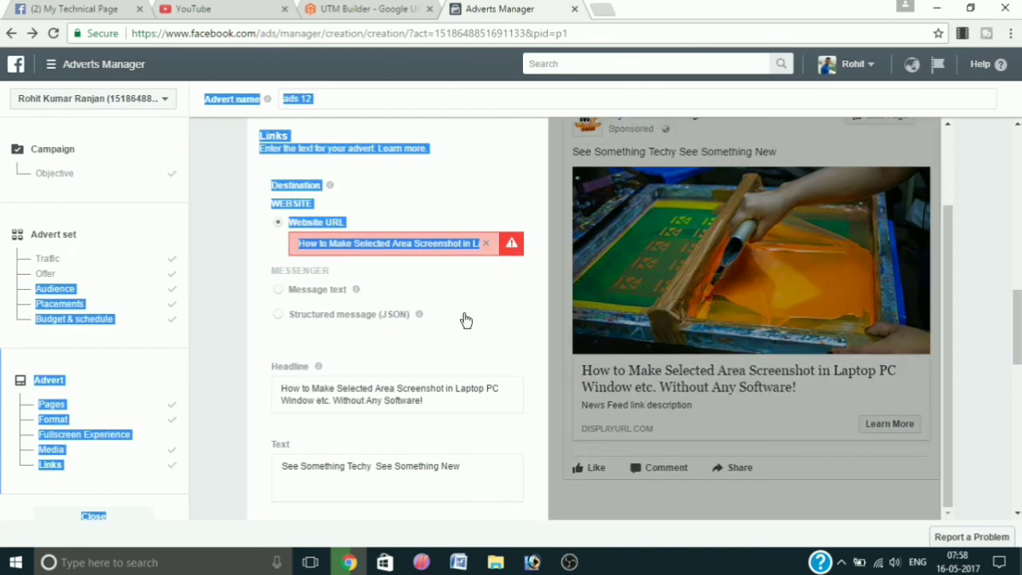
left_click(436, 292)
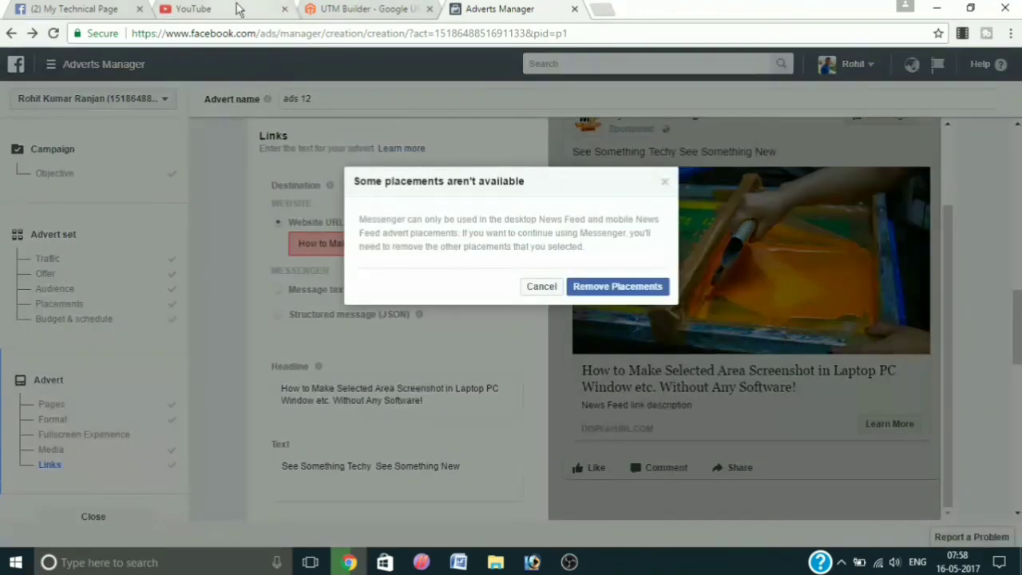
- Copy the generated link from UTM Builder and open it in a new browser tab to test it
left_click(239, 10)
scroll(439, 294, "up", 3)
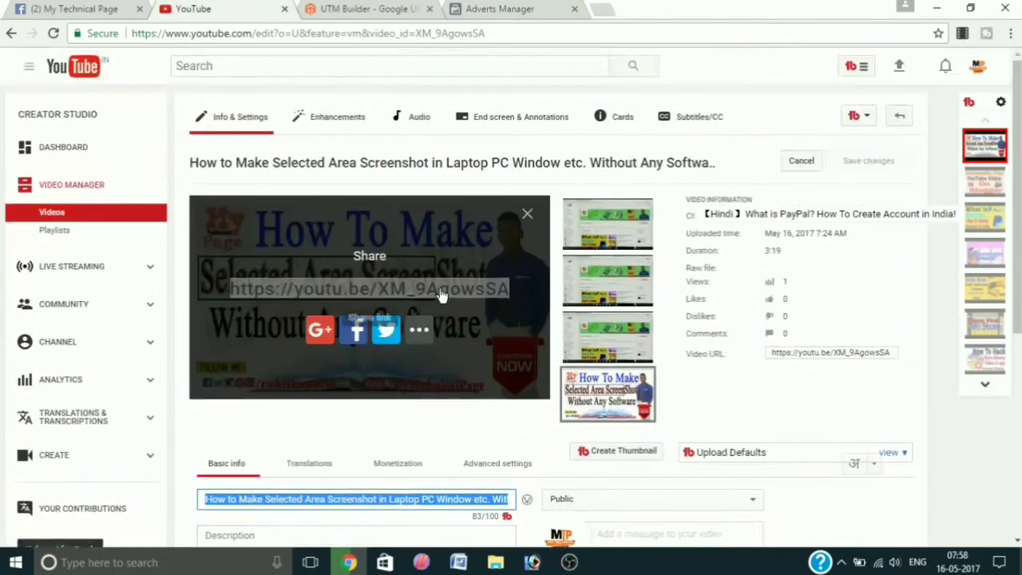
left_click(395, 8)
triple_click(439, 342)
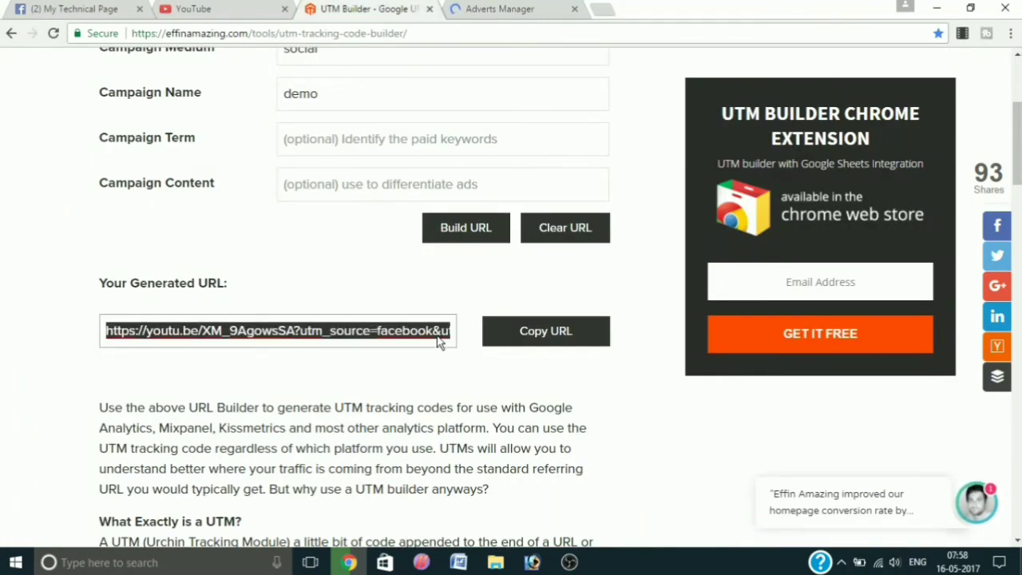
left_click(602, 9)
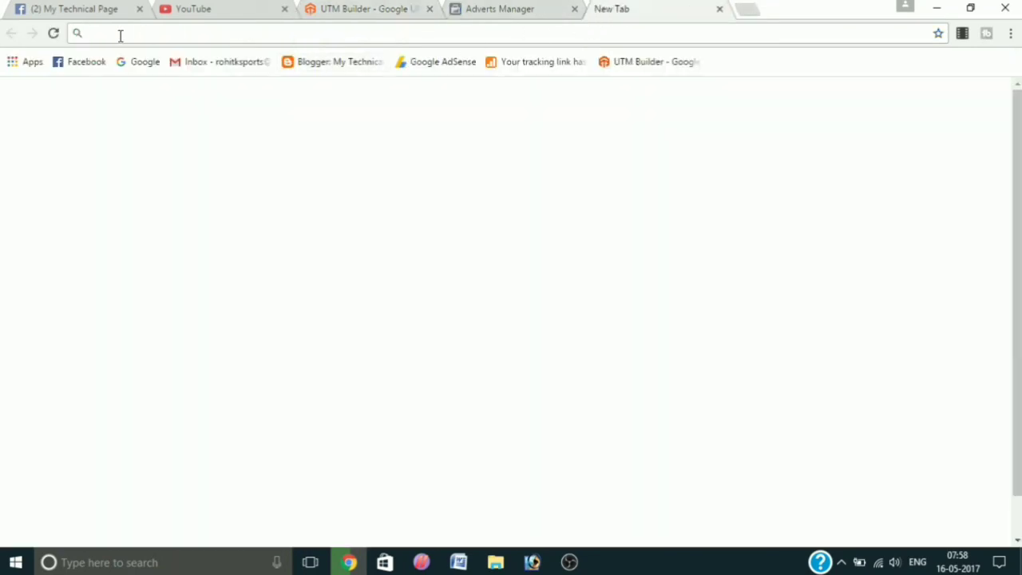
left_click(120, 35)
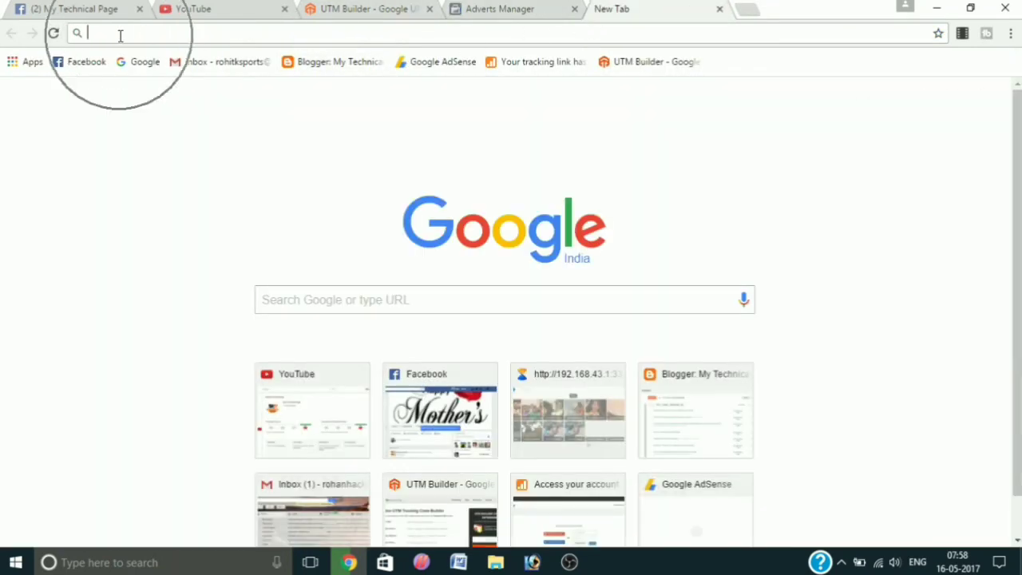
type("https://youtu.be/XM_9AgowsSA?utm_source=facebook&utm_medium=social&utm_campaign=demo")
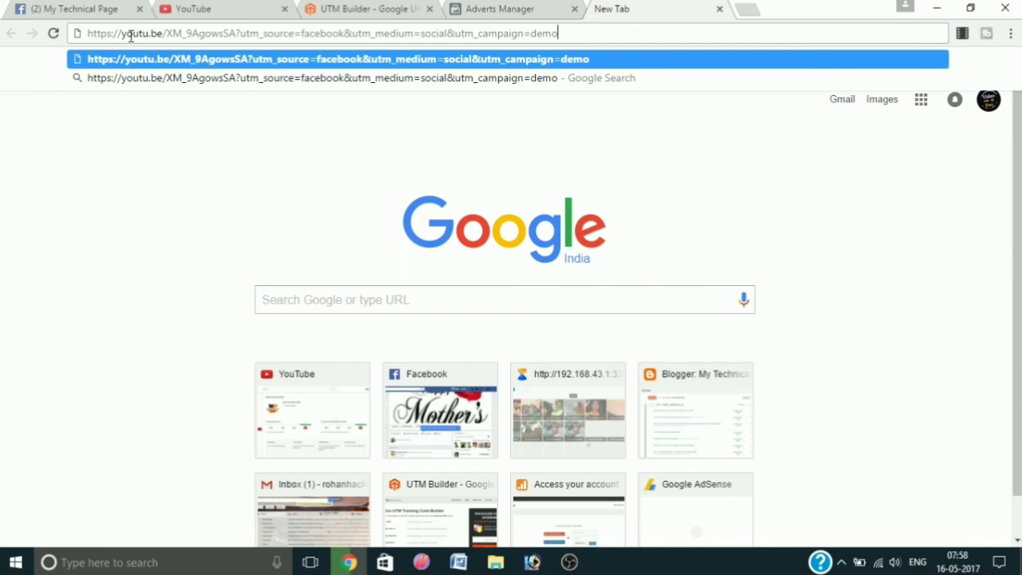
key("Return")
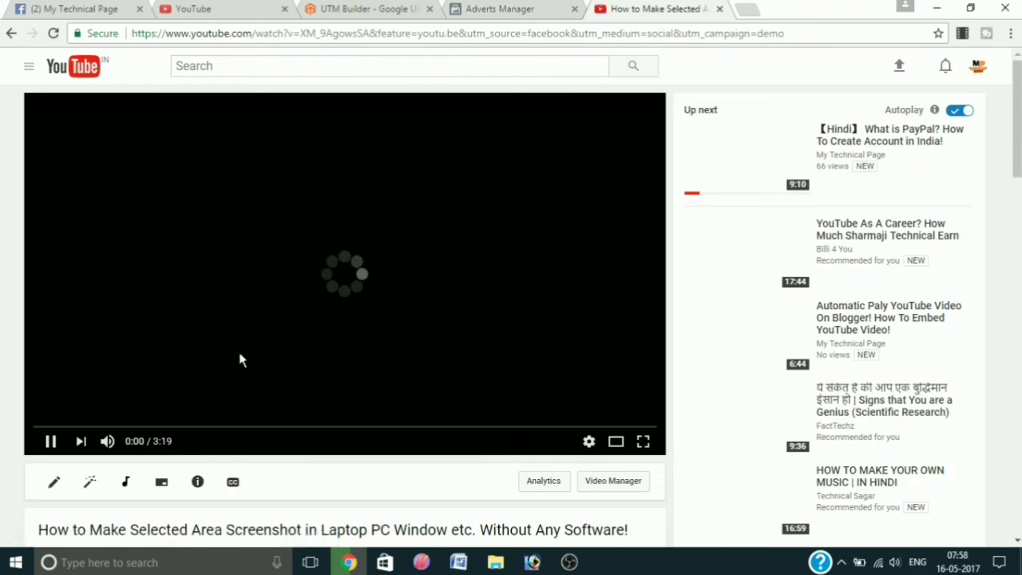
- Dismiss the unavailable-placements dialog in Adverts Manager and pause the YouTube video opened from the generated link
left_click(383, 10)
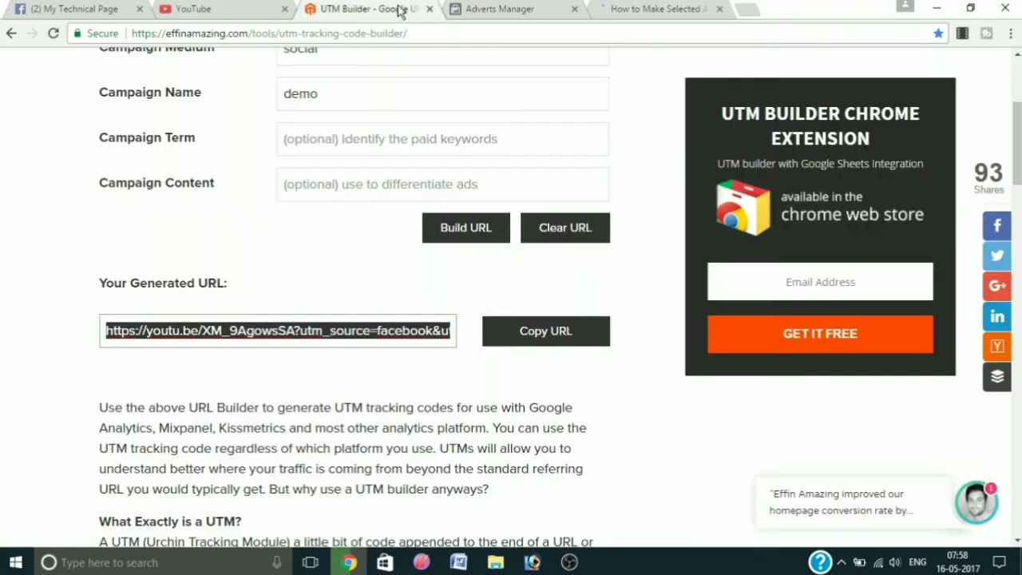
left_click(519, 11)
left_click(665, 184)
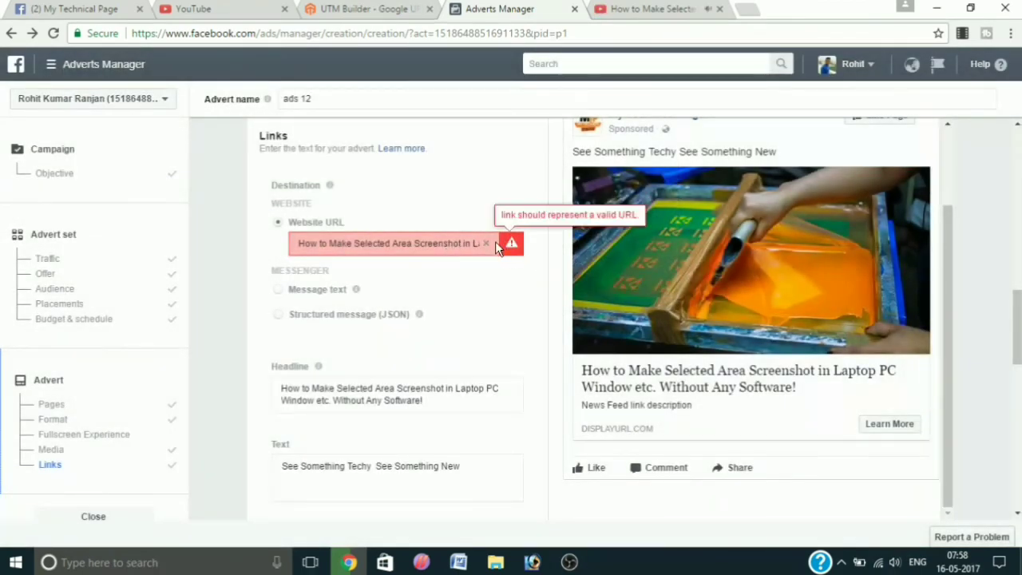
left_click(635, 10)
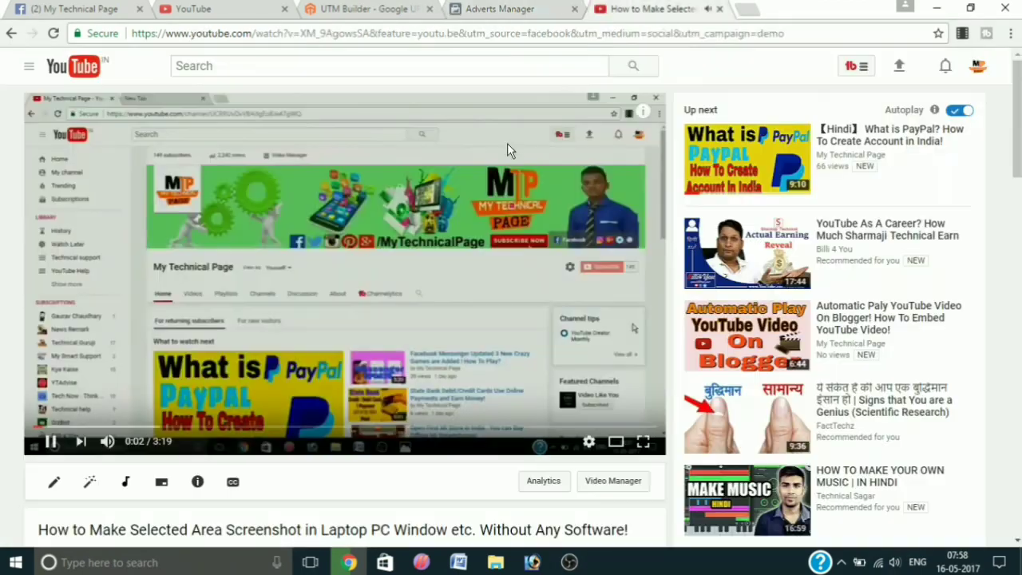
left_click(51, 441)
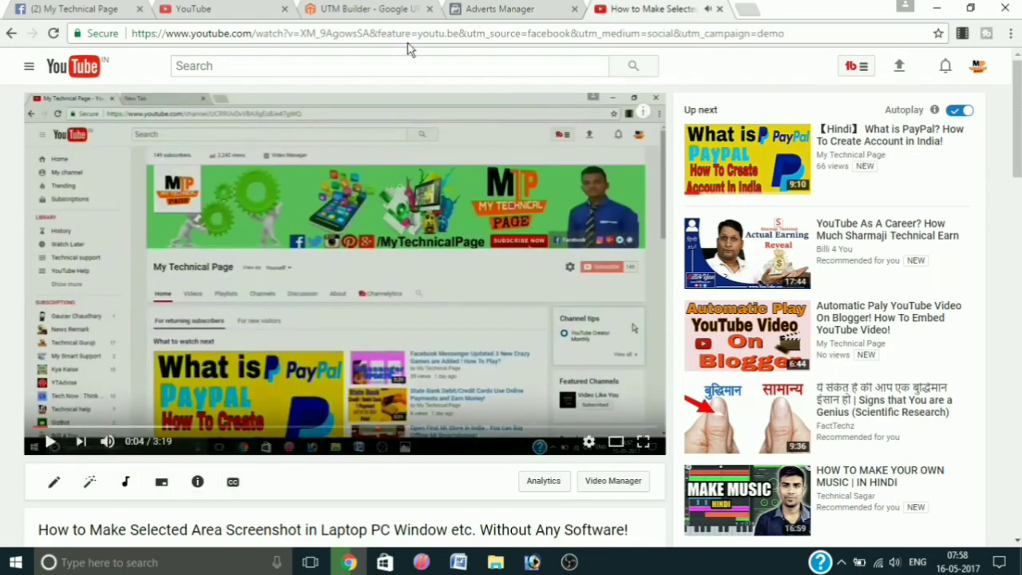
left_click(488, 9)
left_click(391, 245)
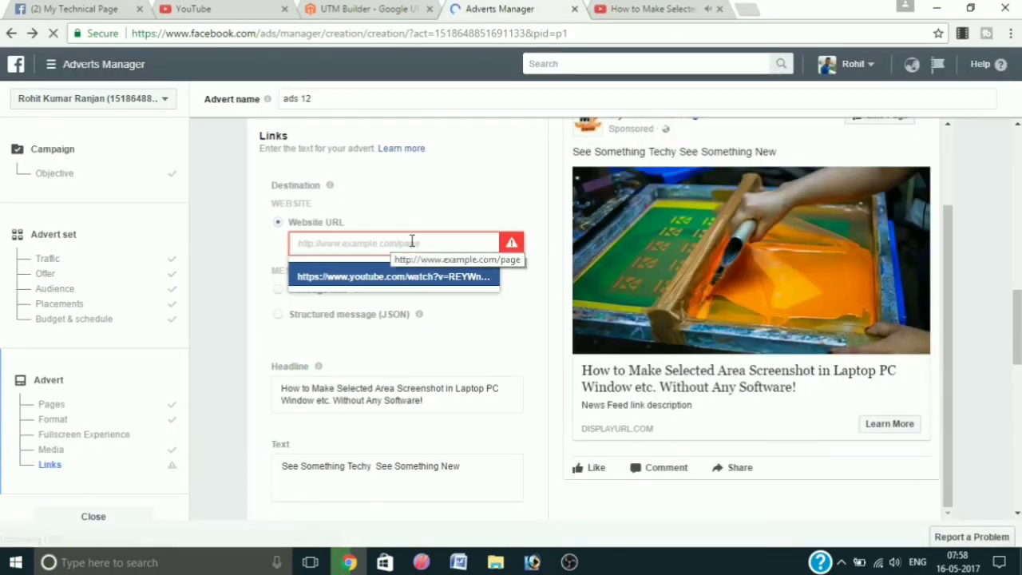
type("https://youtu.be/XM_9AgowsSA?utm_source=facebook&utm_medium=social&utm_campaign=demo")
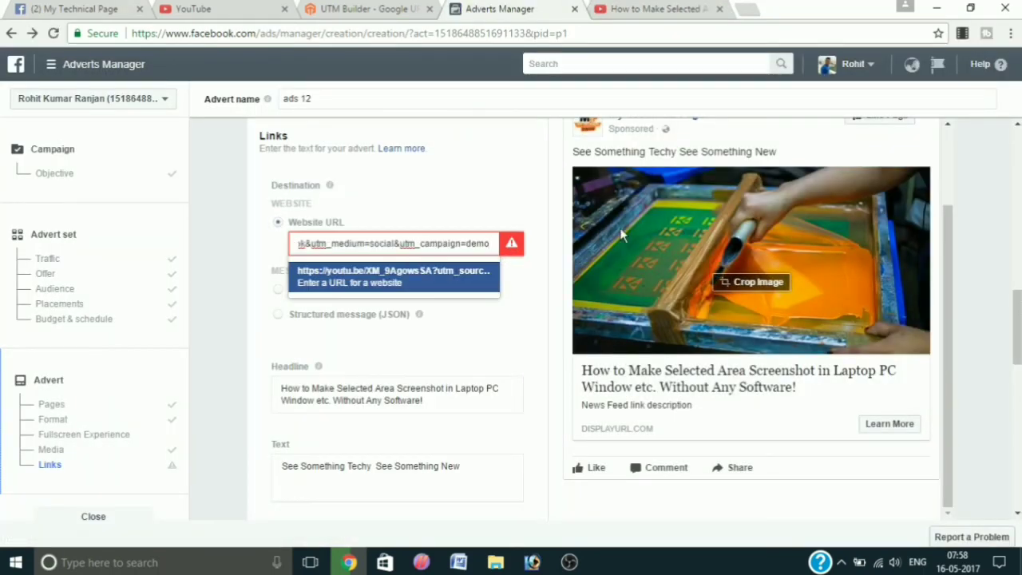
left_click(475, 336)
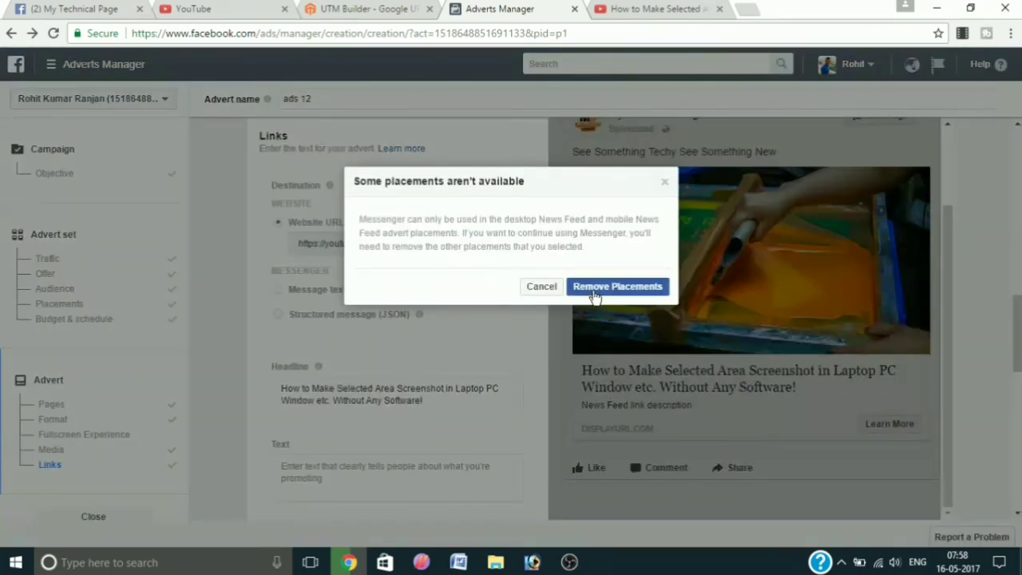
- Accept removing the unavailable placements and finish the structured Messenger message with its fields left empty
left_click(595, 289)
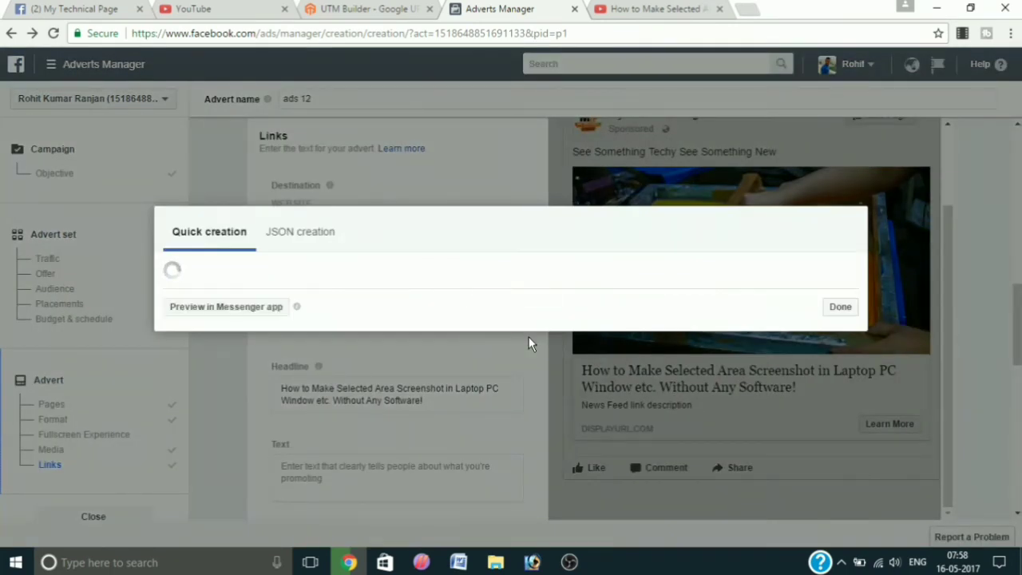
scroll(502, 271, "down", 5)
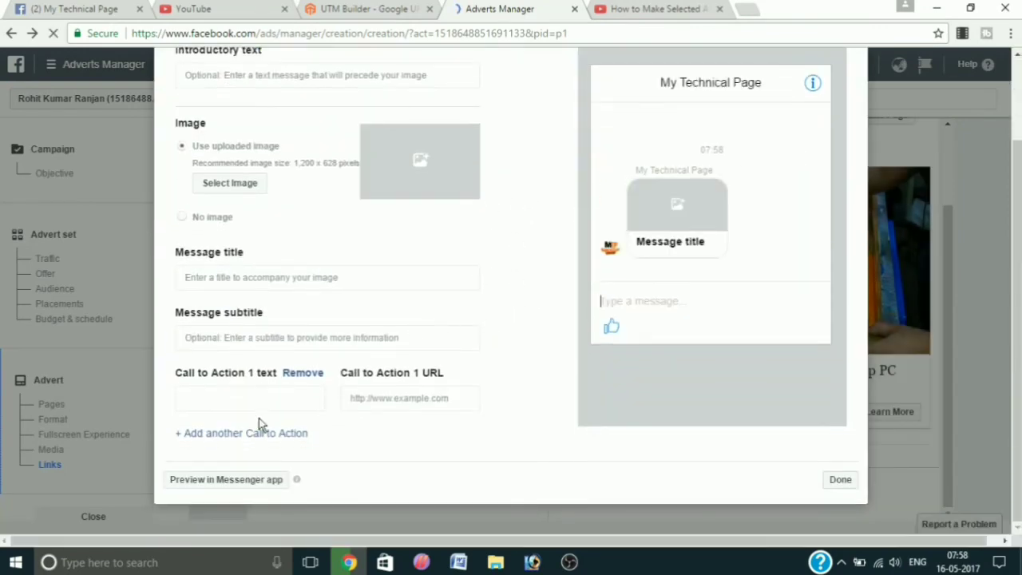
left_click(840, 480)
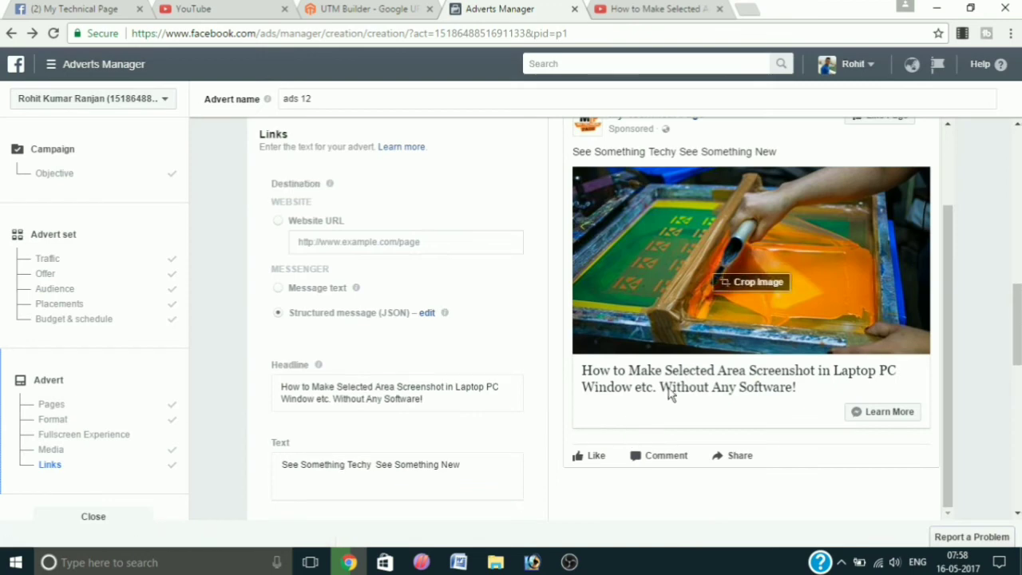
- Place the order for the advert
scroll(599, 319, "down", 10)
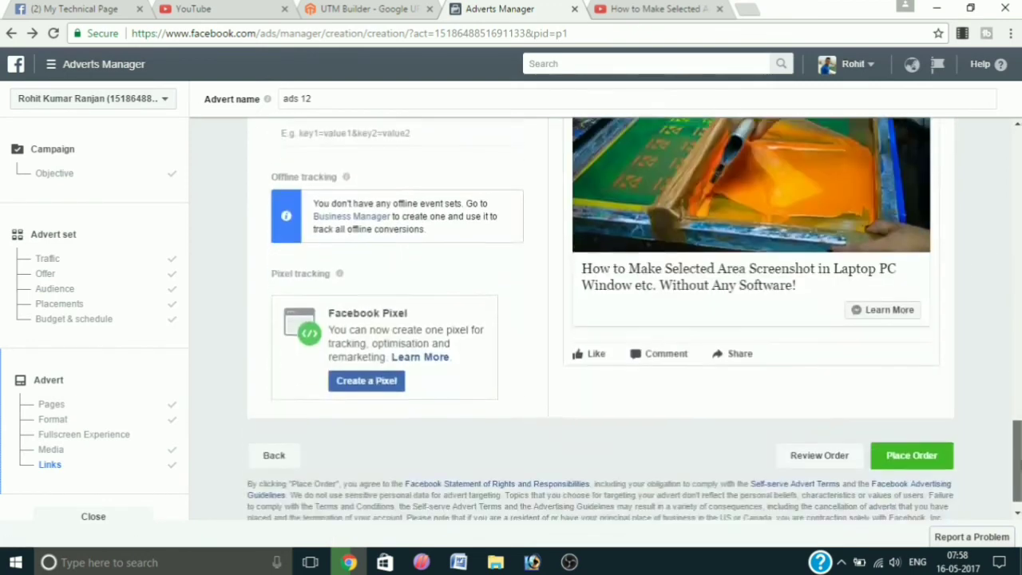
left_click(921, 437)
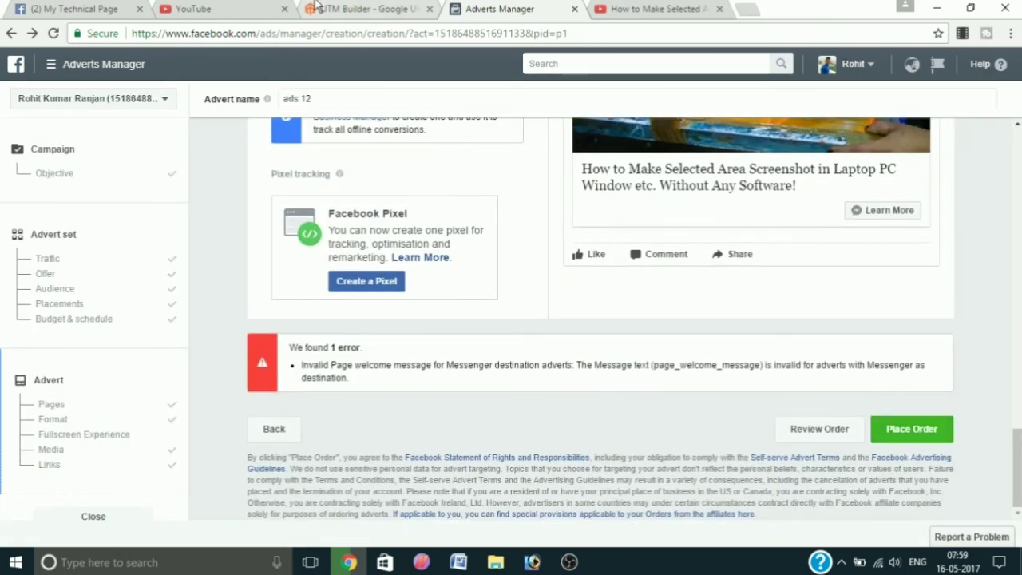
- Switch to the My Technical Page Facebook tab and open the account notifications
left_click(94, 10)
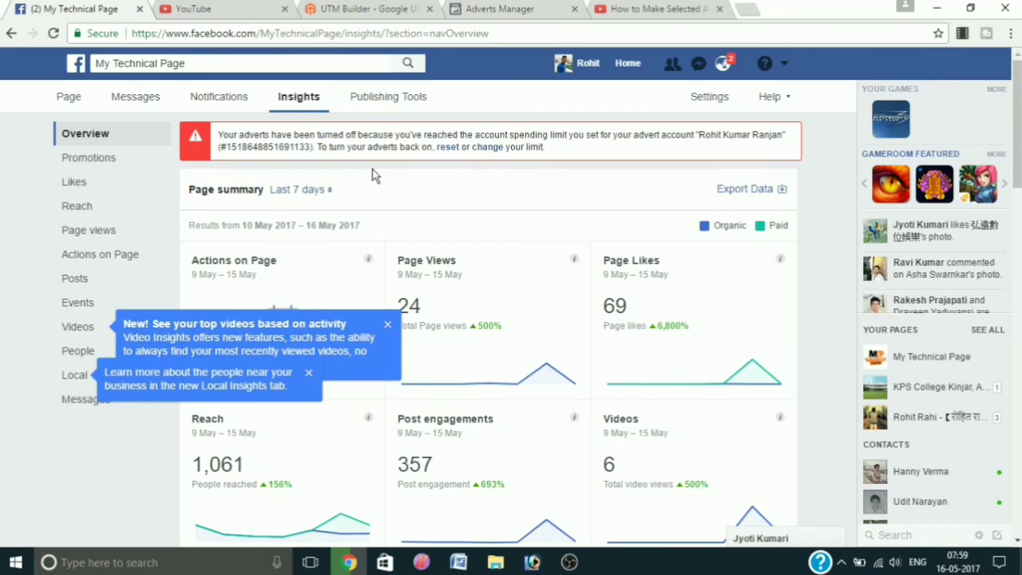
left_click(725, 64)
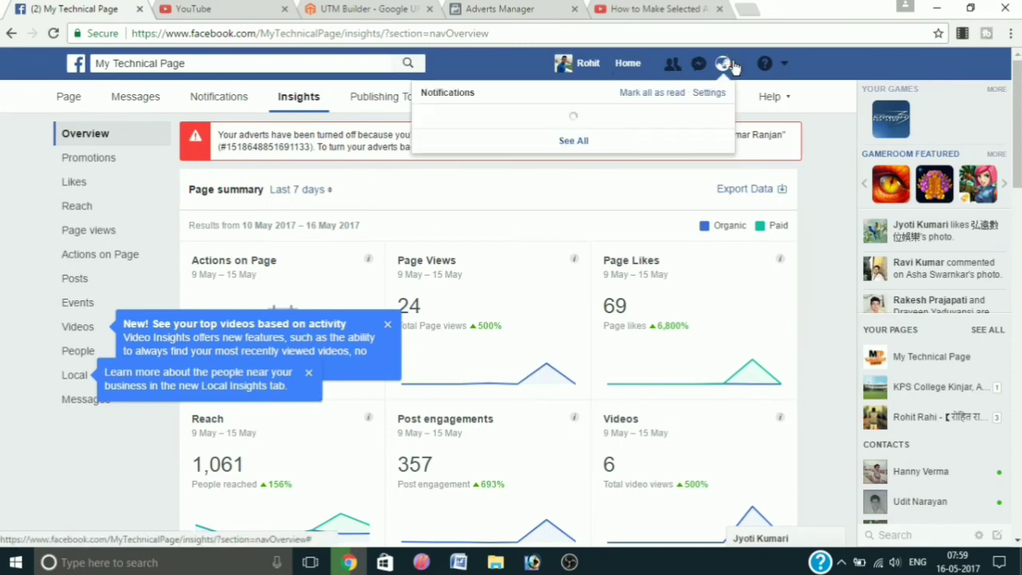